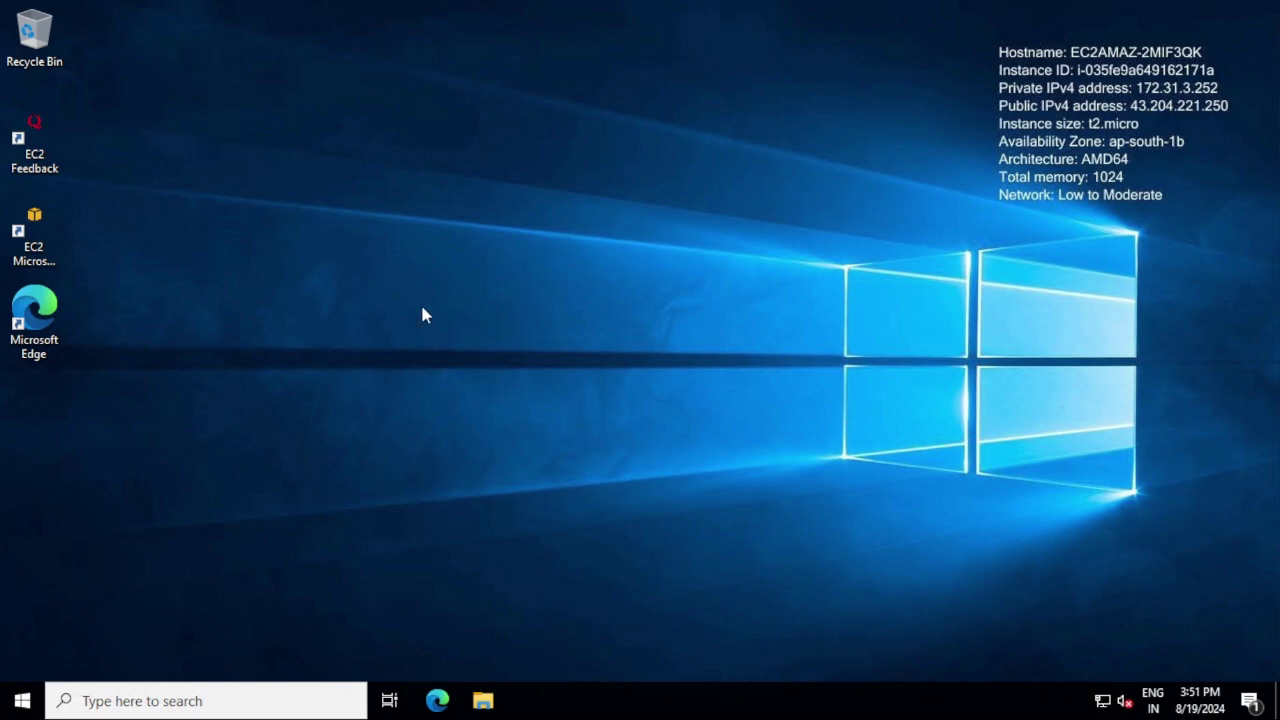
Open Notepad and write "Check account lockout policy" as the first line of a new note.
{"action": "key", "text": "super+r"}
{"action": "type", "text": "control"}
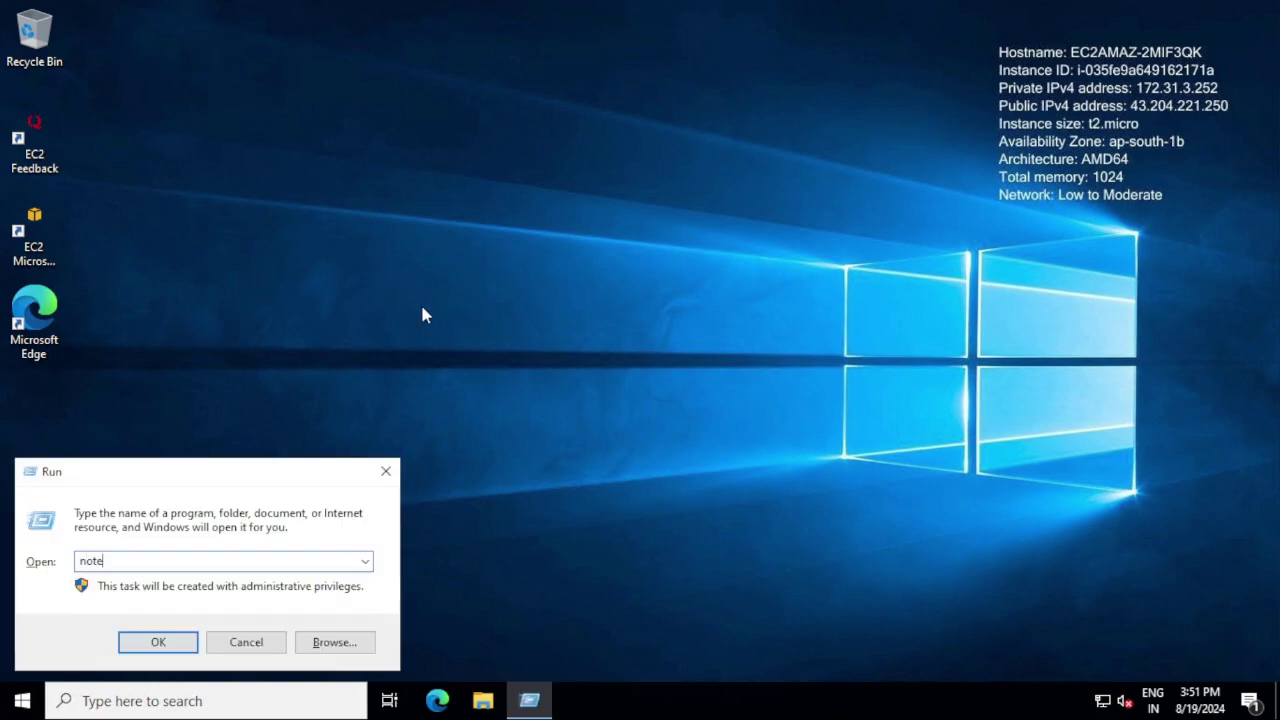
{"action": "key", "text": "Return"}
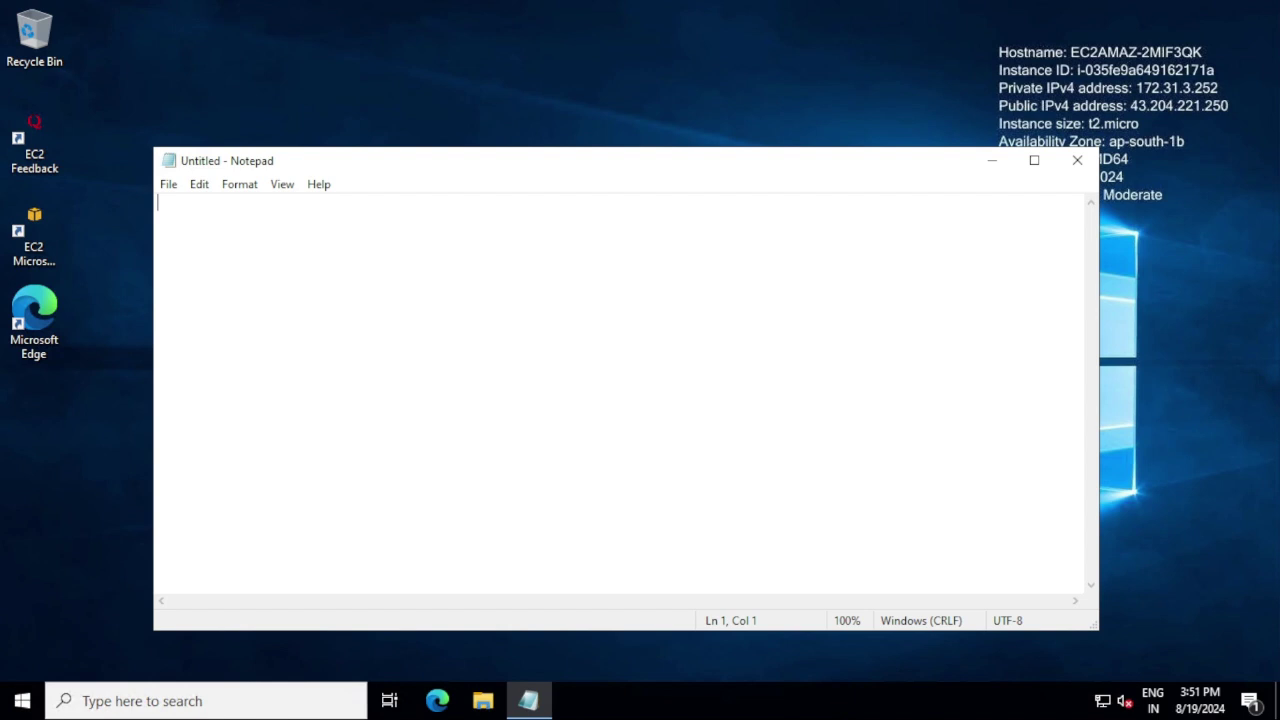
{"action": "type", "text": "Chec"}
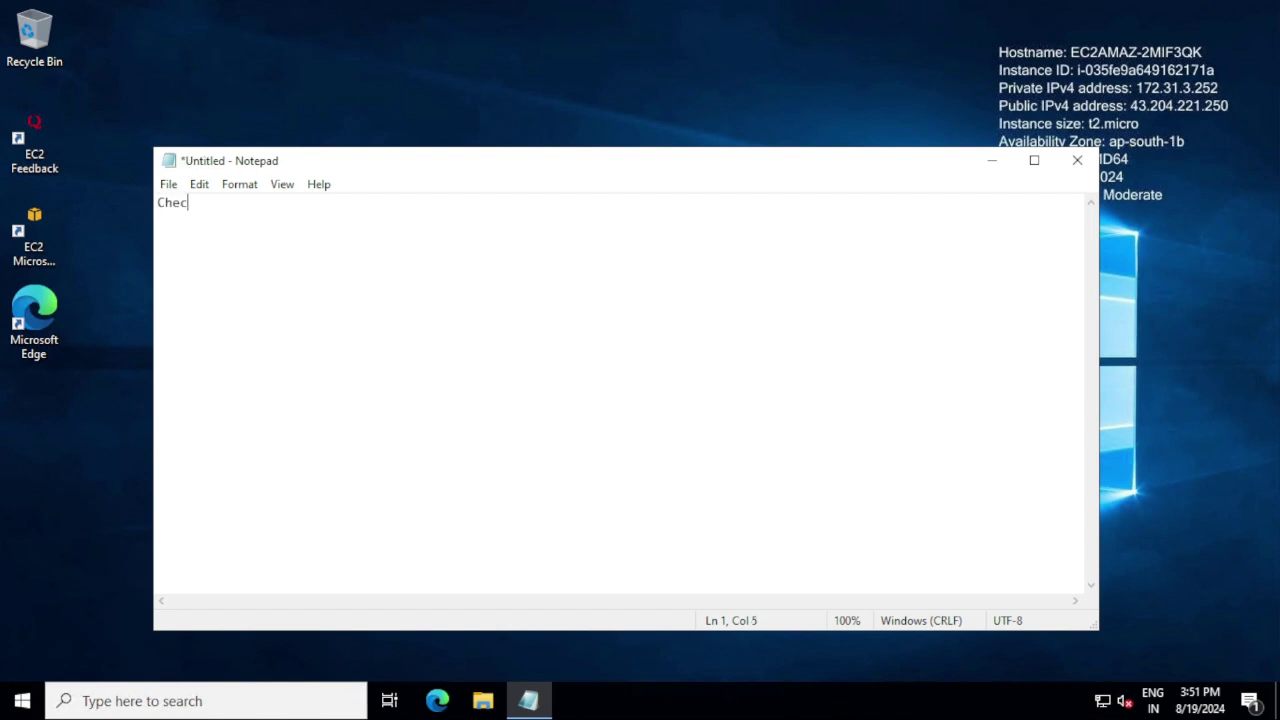
{"action": "type", "text": "k account "}
{"action": "type", "text": "lock"}
{"action": "key", "text": "BackSpace"}
{"action": "type", "text": "ckou"}
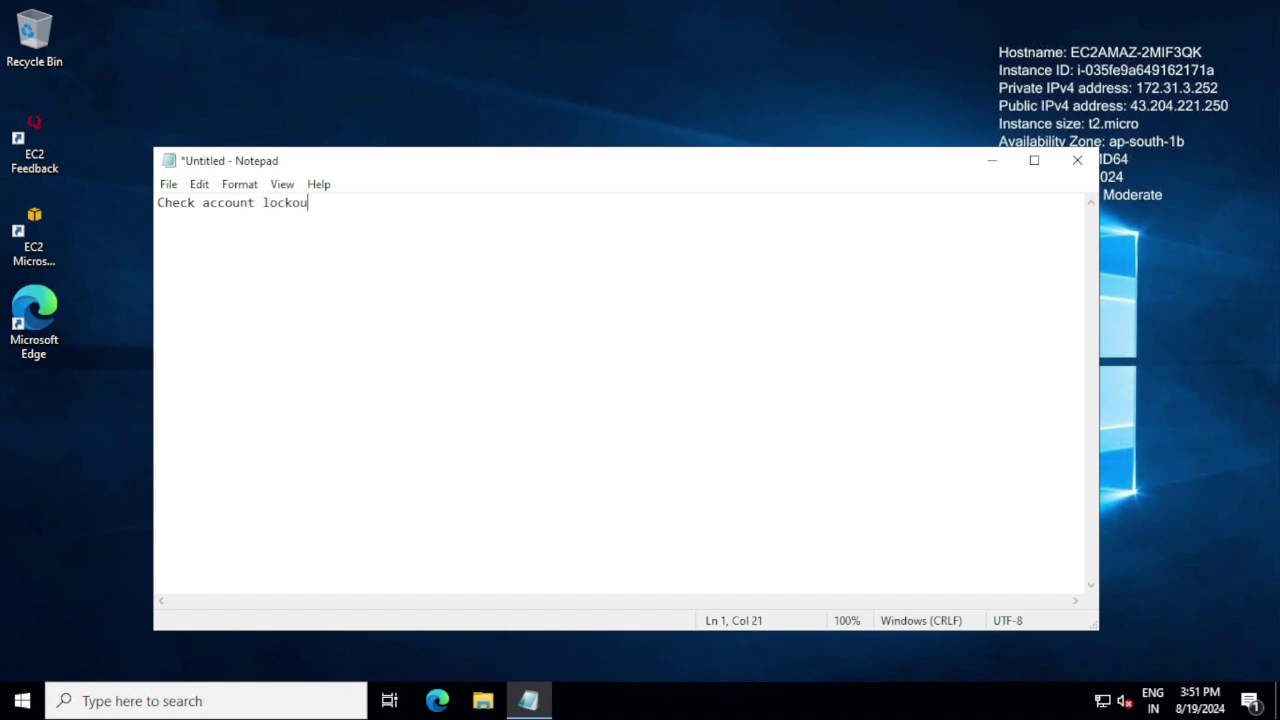
{"action": "type", "text": "t policy"}
{"action": "left_click", "coordinate": [350, 40]}
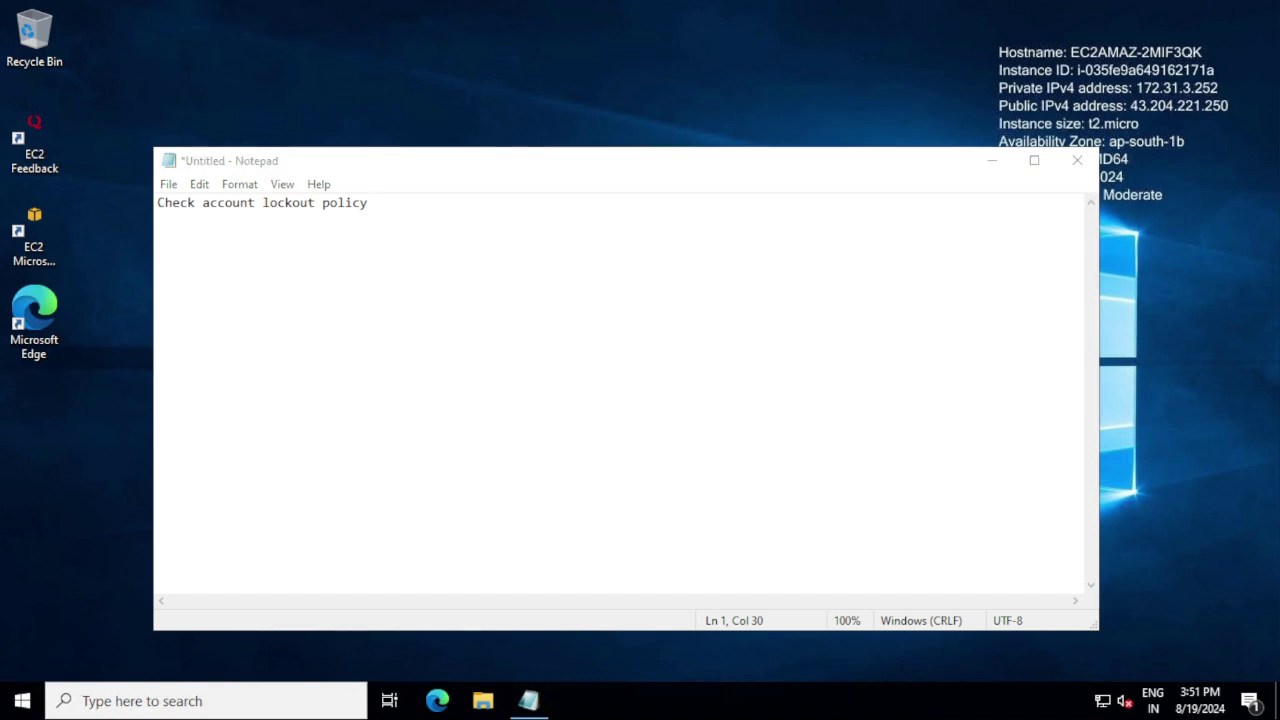
Launch the Local Group Policy Editor with the Run command gpedit.msc and widen its console tree.
{"action": "left_click", "coordinate": [243, 705]}
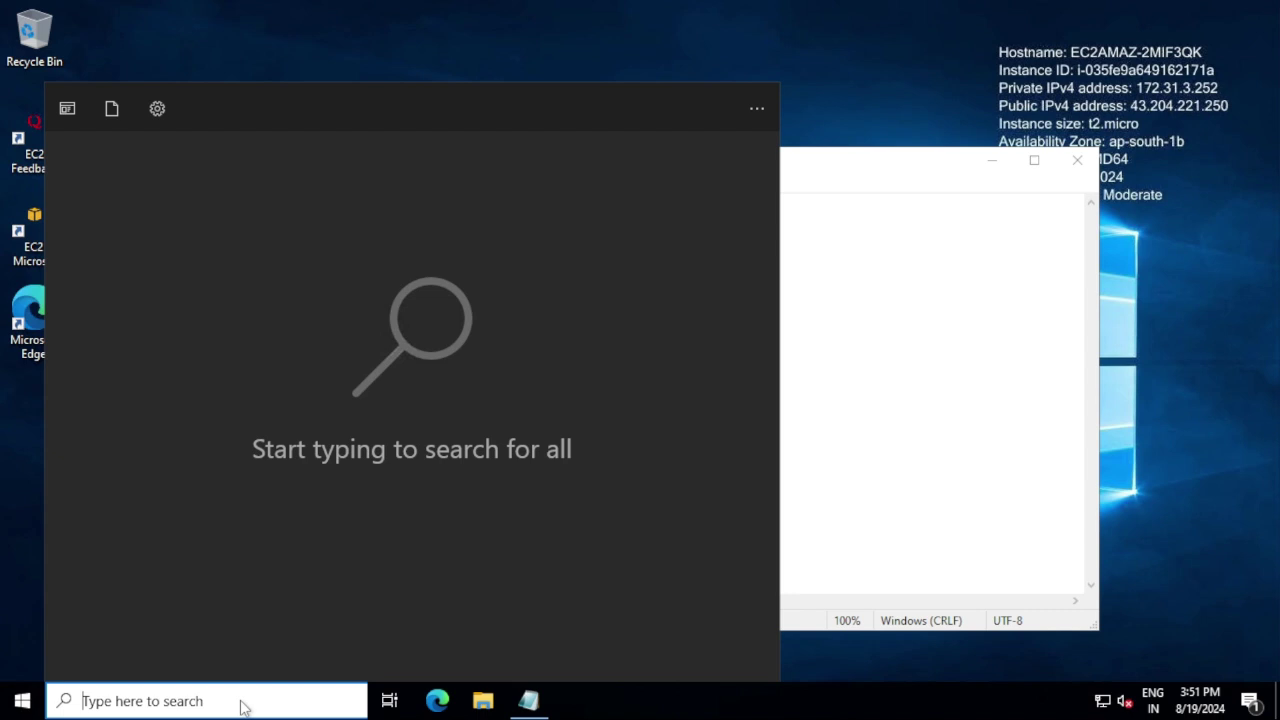
{"action": "type", "text": "run"}
{"action": "key", "text": "Return"}
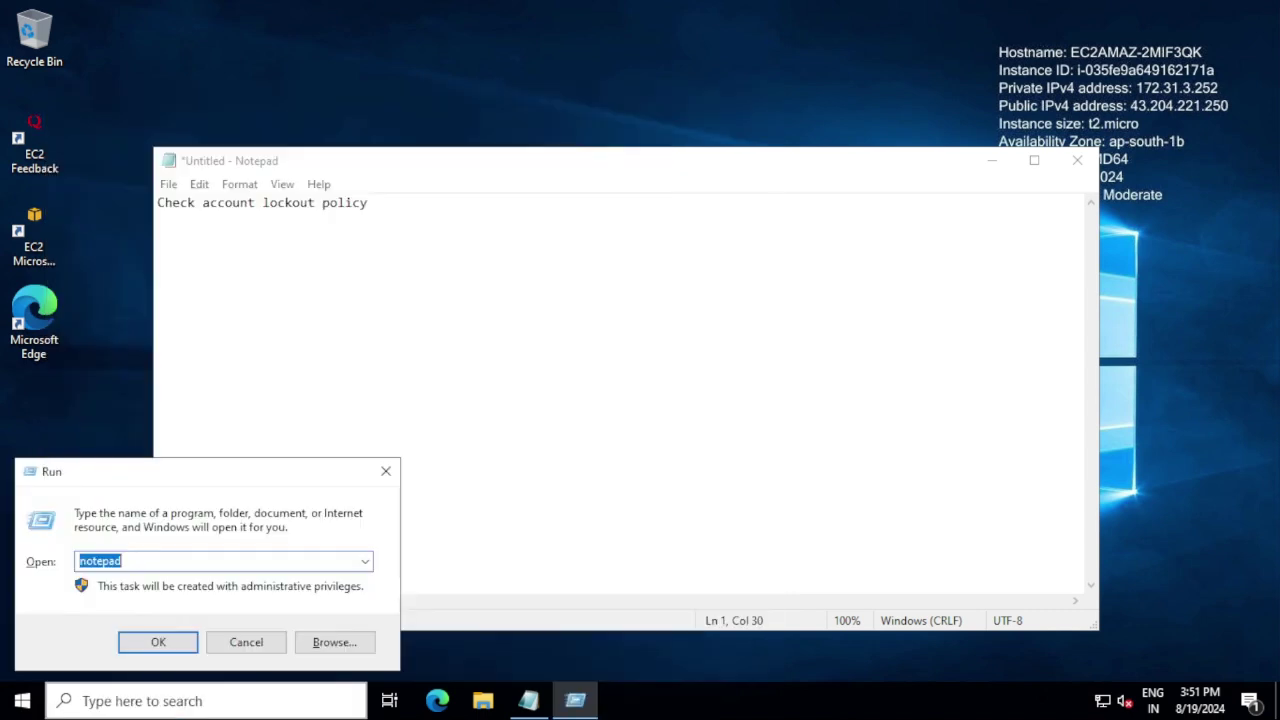
{"action": "type", "text": "gpedit.msc"}
{"action": "key", "text": "Return"}
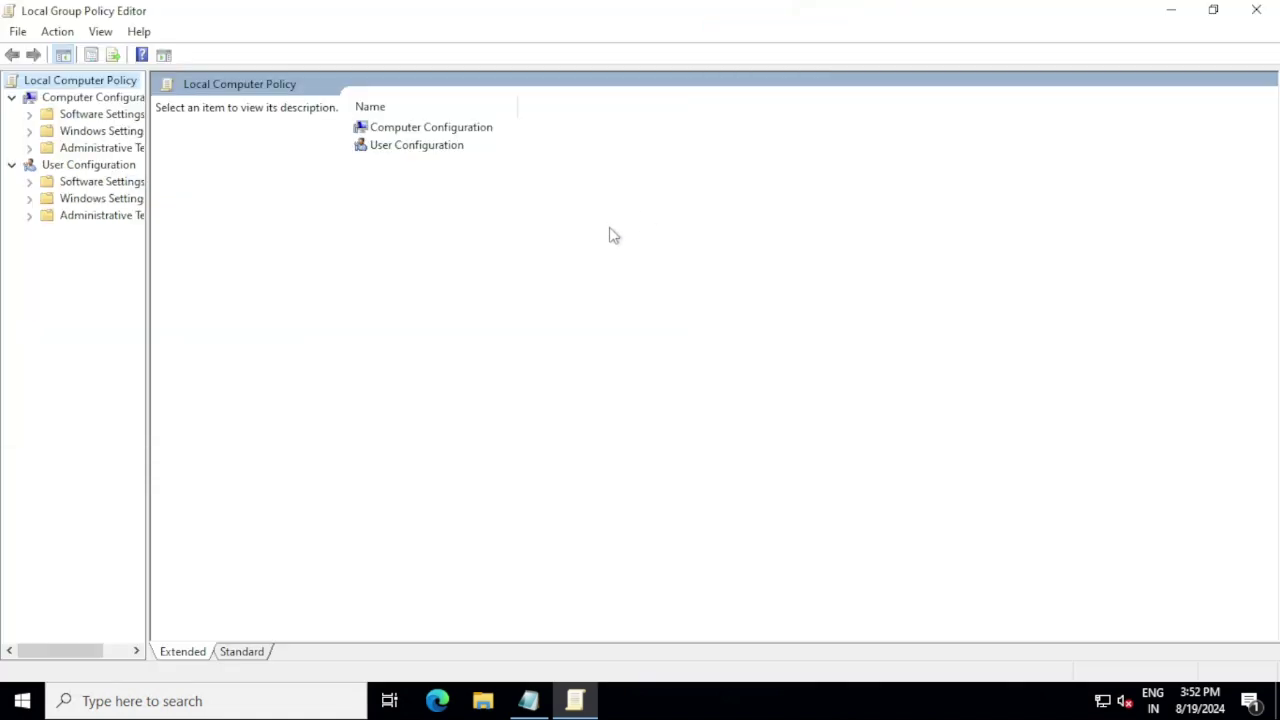
{"action": "left_click", "coordinate": [791, 158]}
{"action": "left_click_drag", "start_coordinate": [148, 180], "coordinate": [255, 192]}
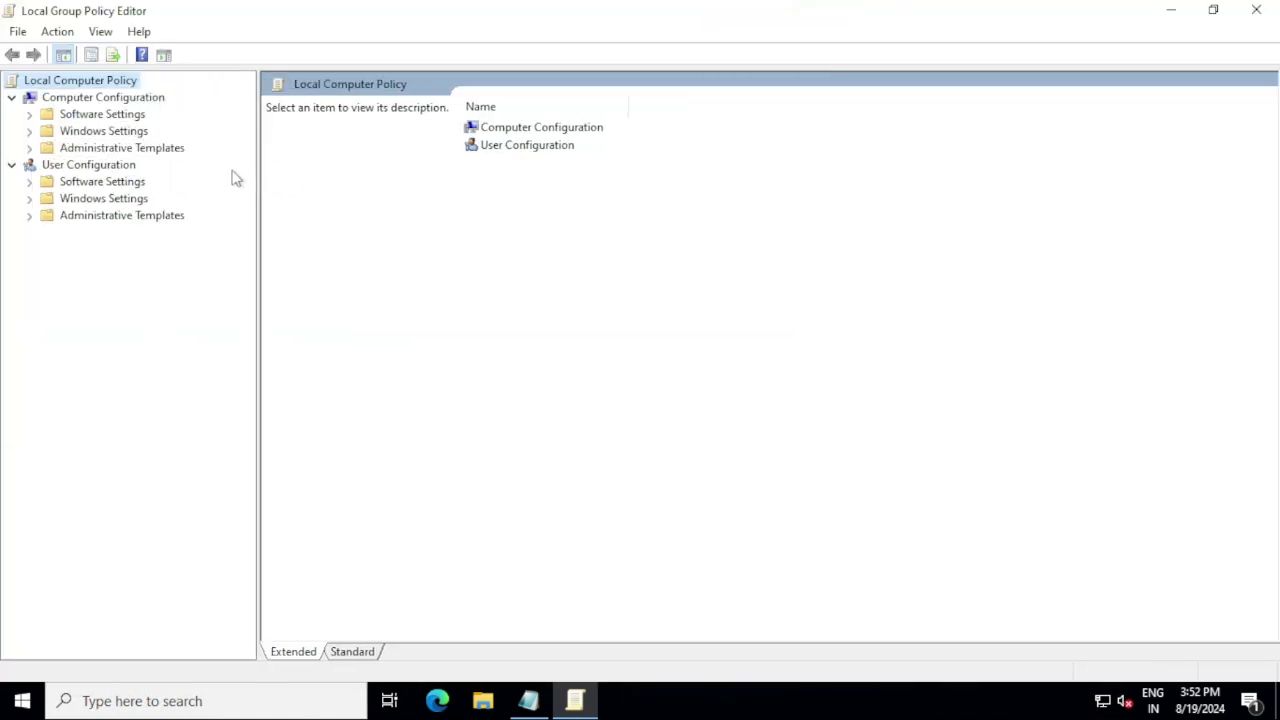
Open Account Lockout Policy under Computer Configuration, Windows Settings, Security Settings, Account Policies.
{"action": "left_click", "coordinate": [30, 131]}
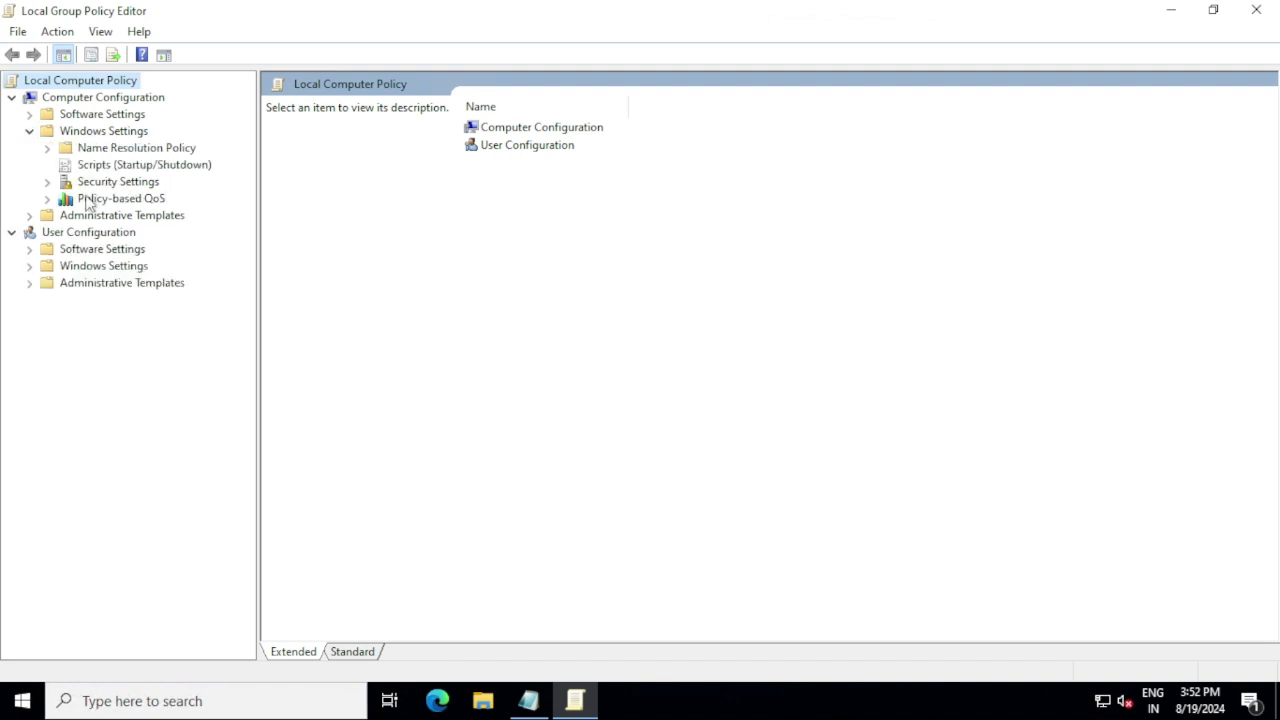
{"action": "left_click", "coordinate": [47, 182]}
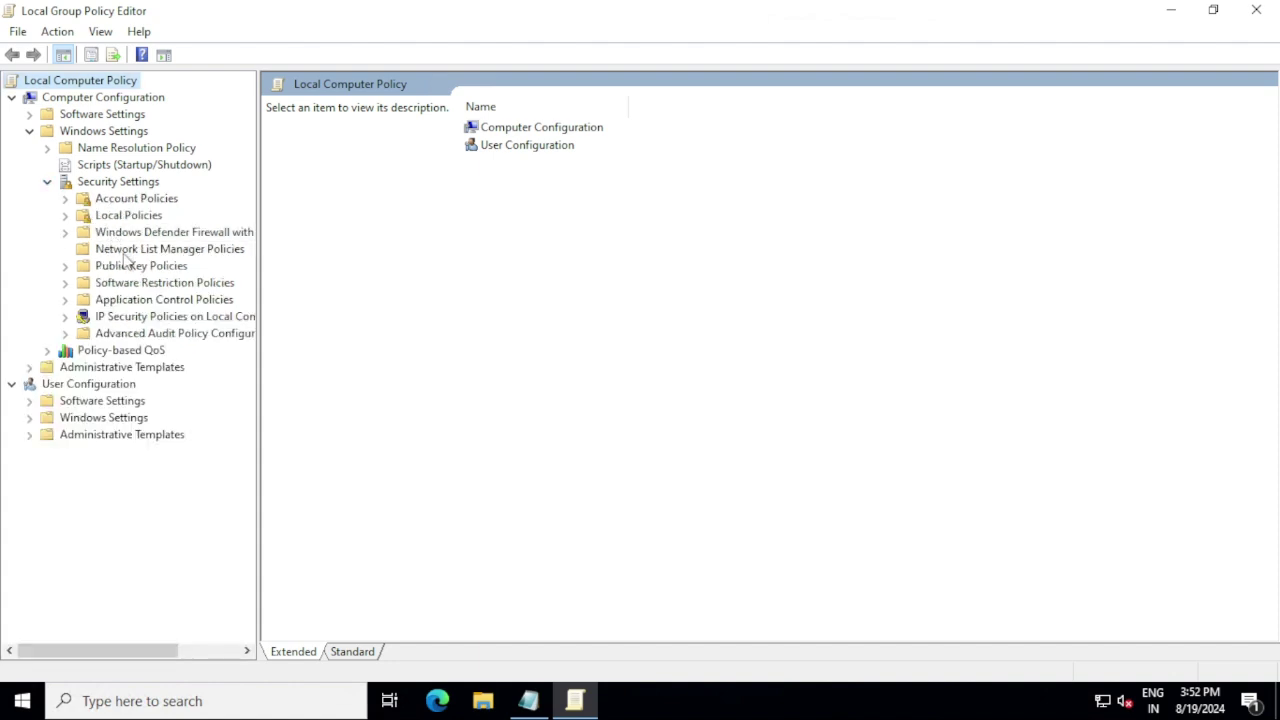
{"action": "left_click", "coordinate": [65, 200]}
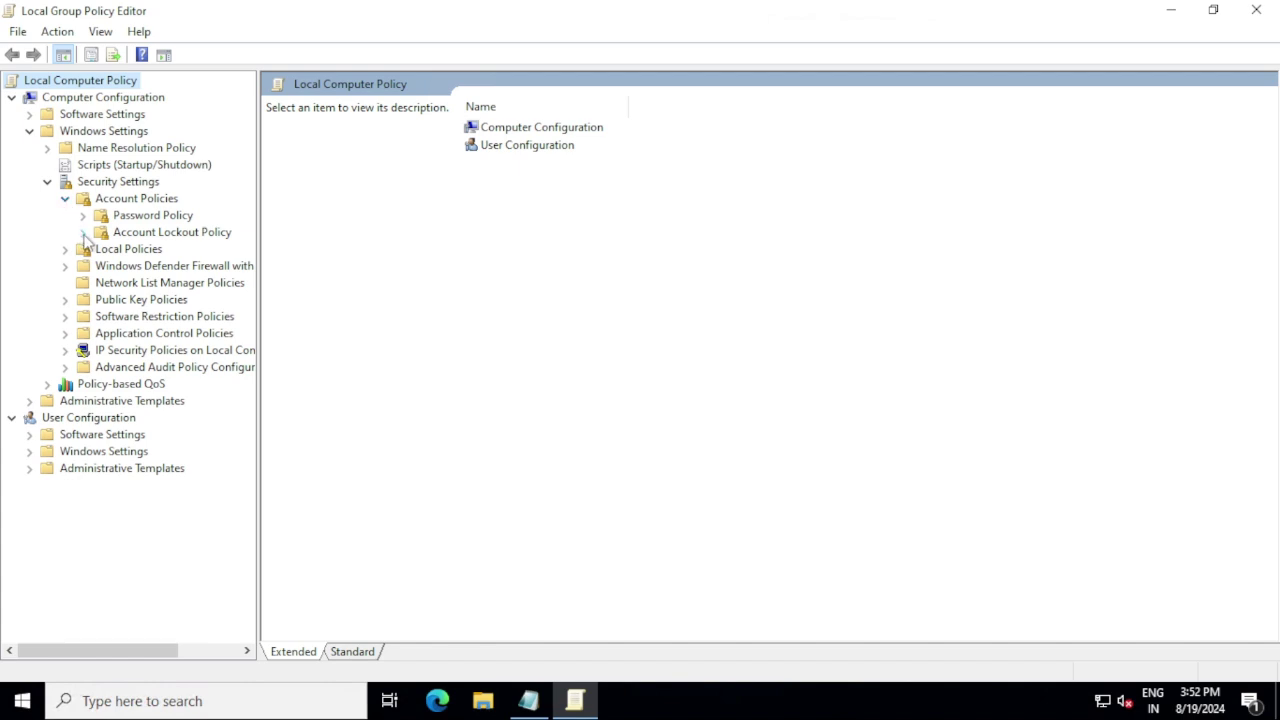
{"action": "left_click", "coordinate": [167, 233]}
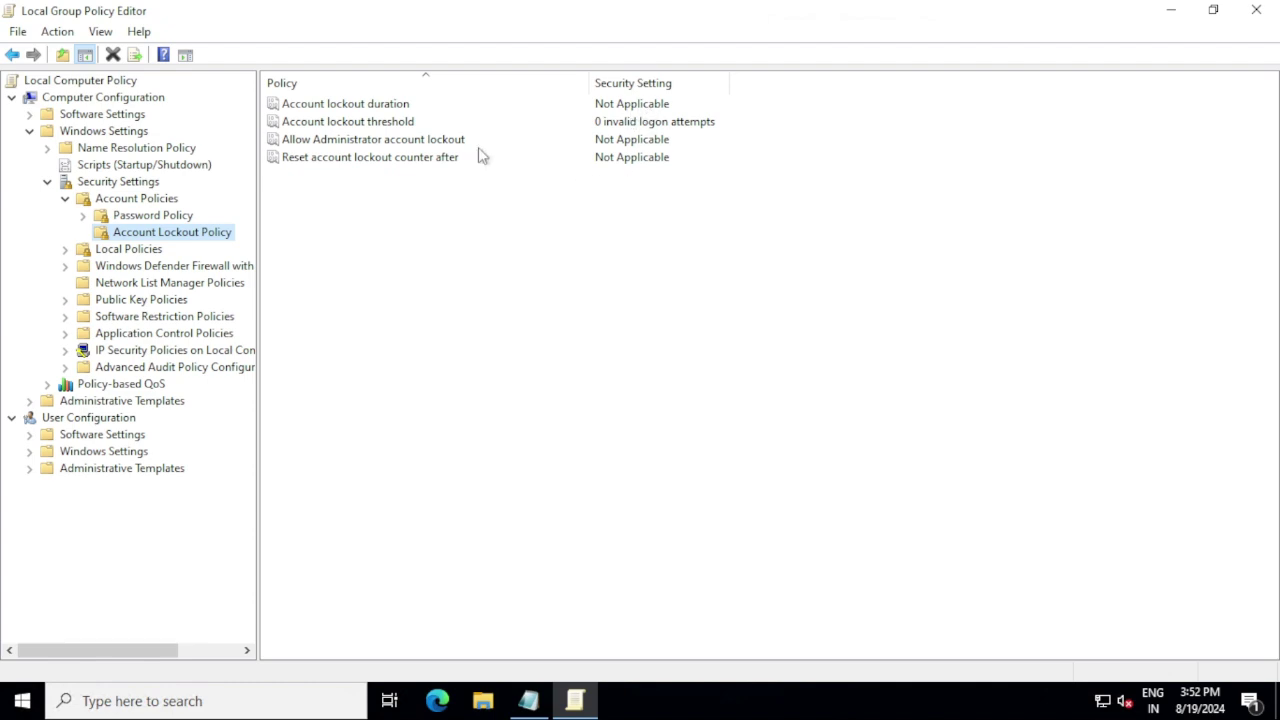
View the properties of the Account lockout duration policy and close them without changes.
{"action": "left_click", "coordinate": [354, 108]}
{"action": "left_click", "coordinate": [355, 108]}
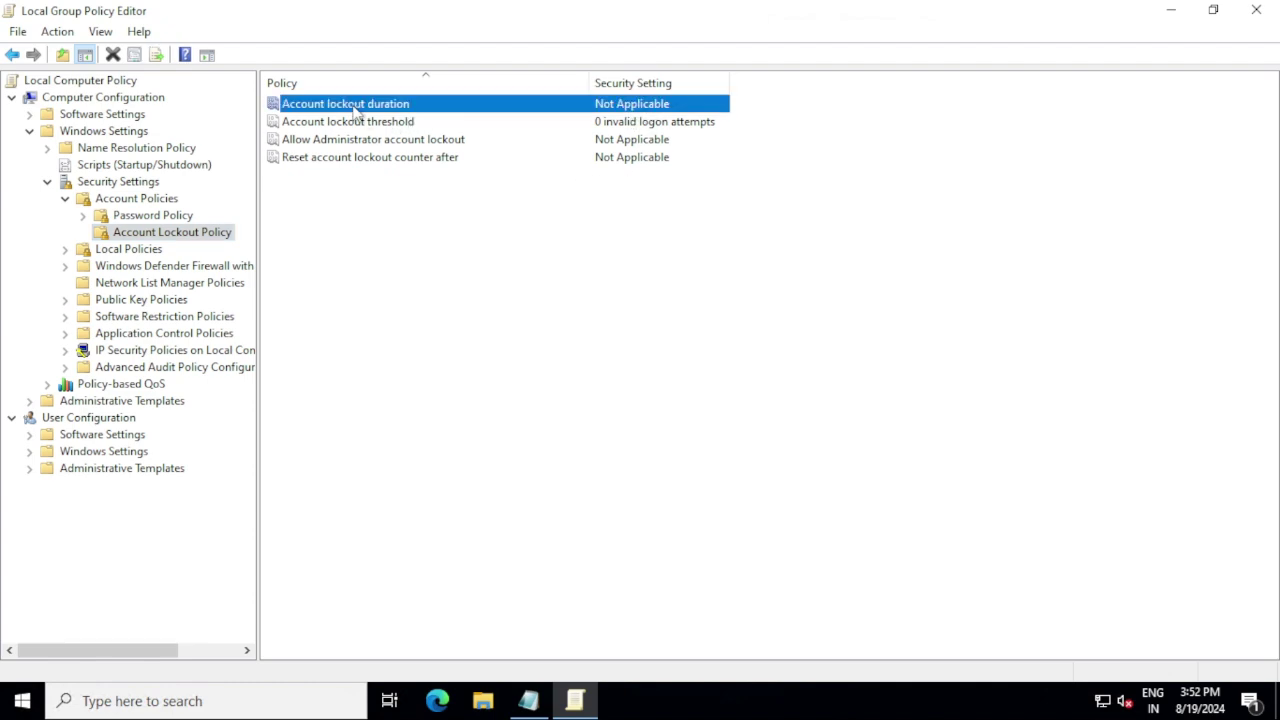
{"action": "double_click", "coordinate": [353, 108]}
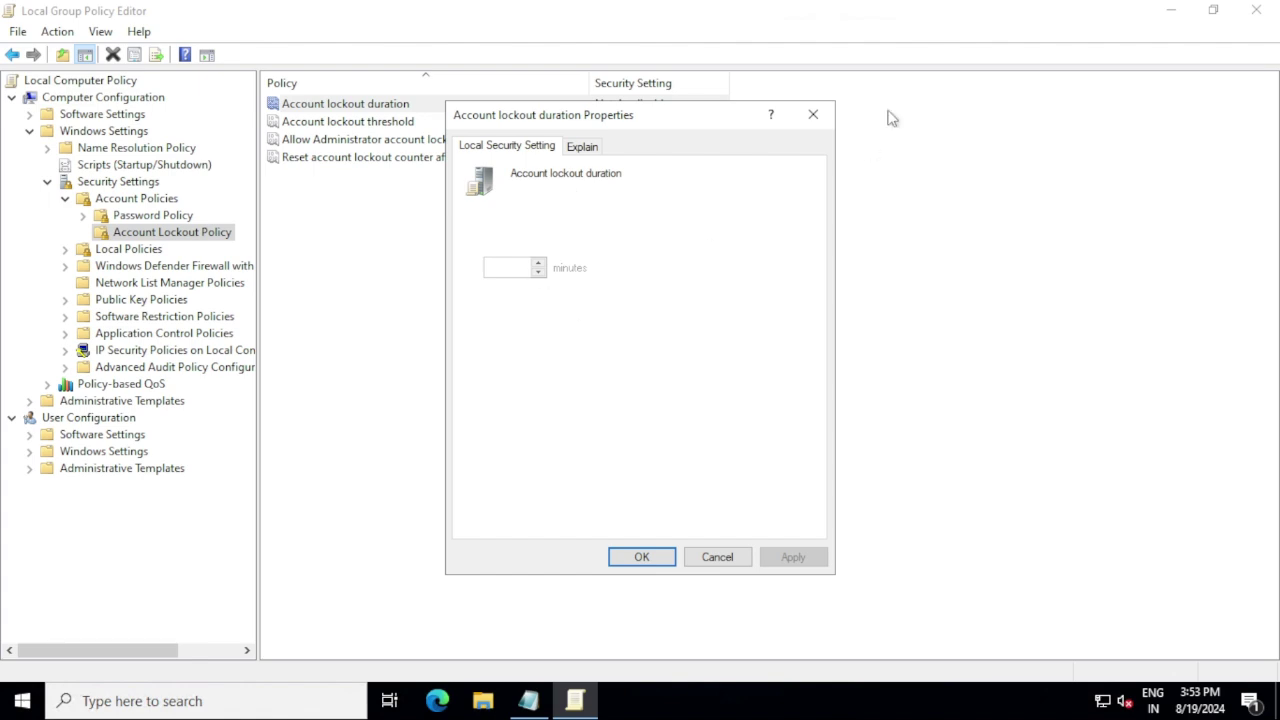
{"action": "left_click", "coordinate": [815, 115]}
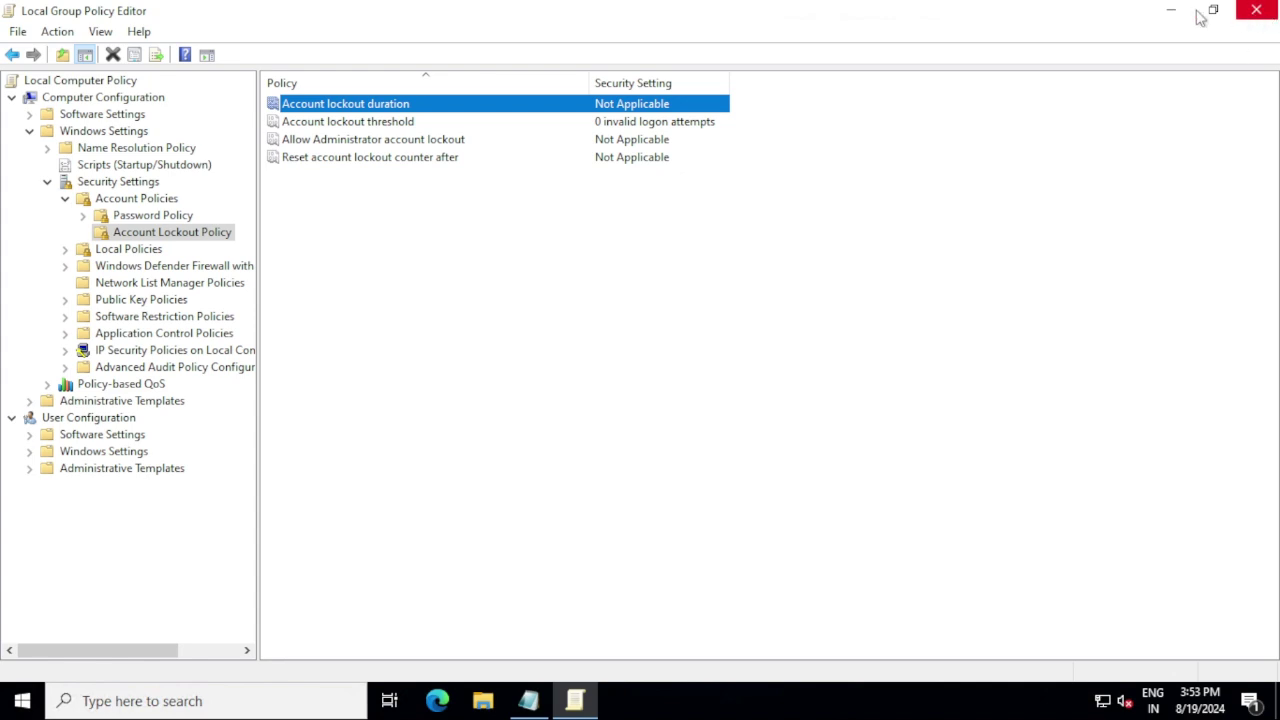
Minimize the policy editor and add "Review event logs" as the second line of the Notepad note.
{"action": "left_click", "coordinate": [1171, 10]}
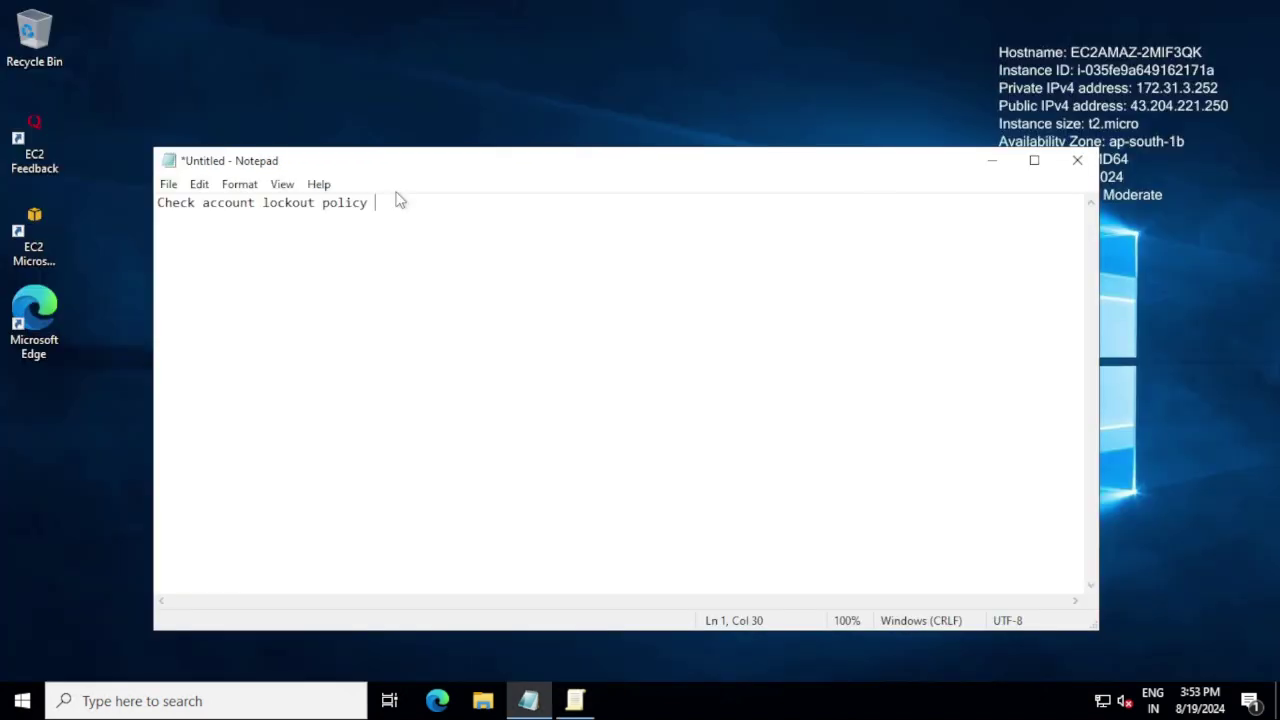
{"action": "key", "text": "Return"}
{"action": "type", "text": "Review event logs"}
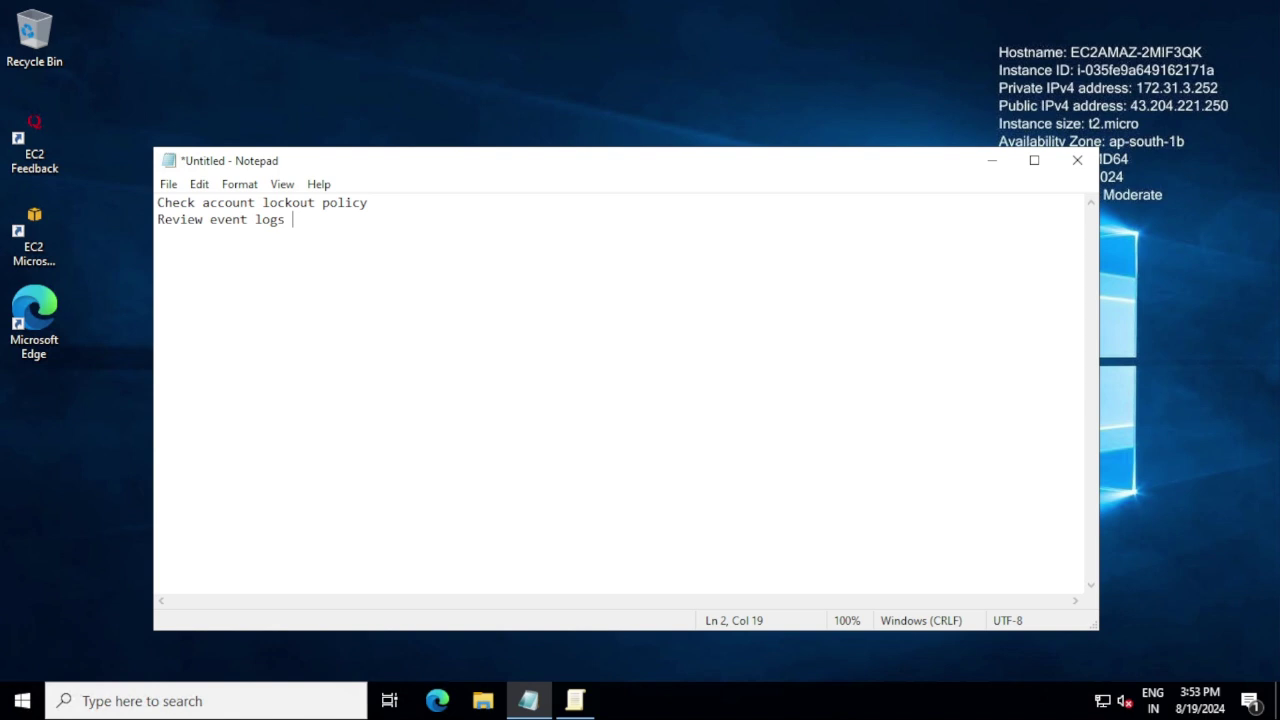
Launch Event Viewer with the Run command eventvwr.msc and maximize its window.
{"action": "left_click", "coordinate": [185, 698]}
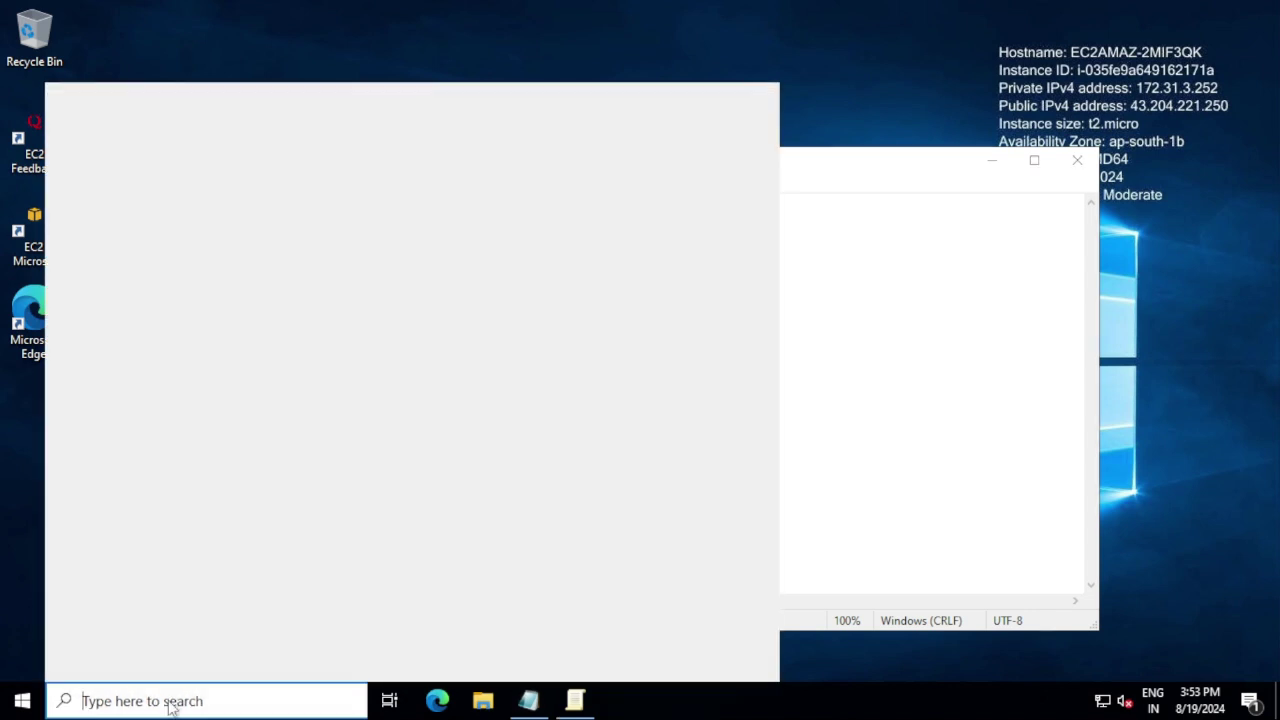
{"action": "type", "text": "run"}
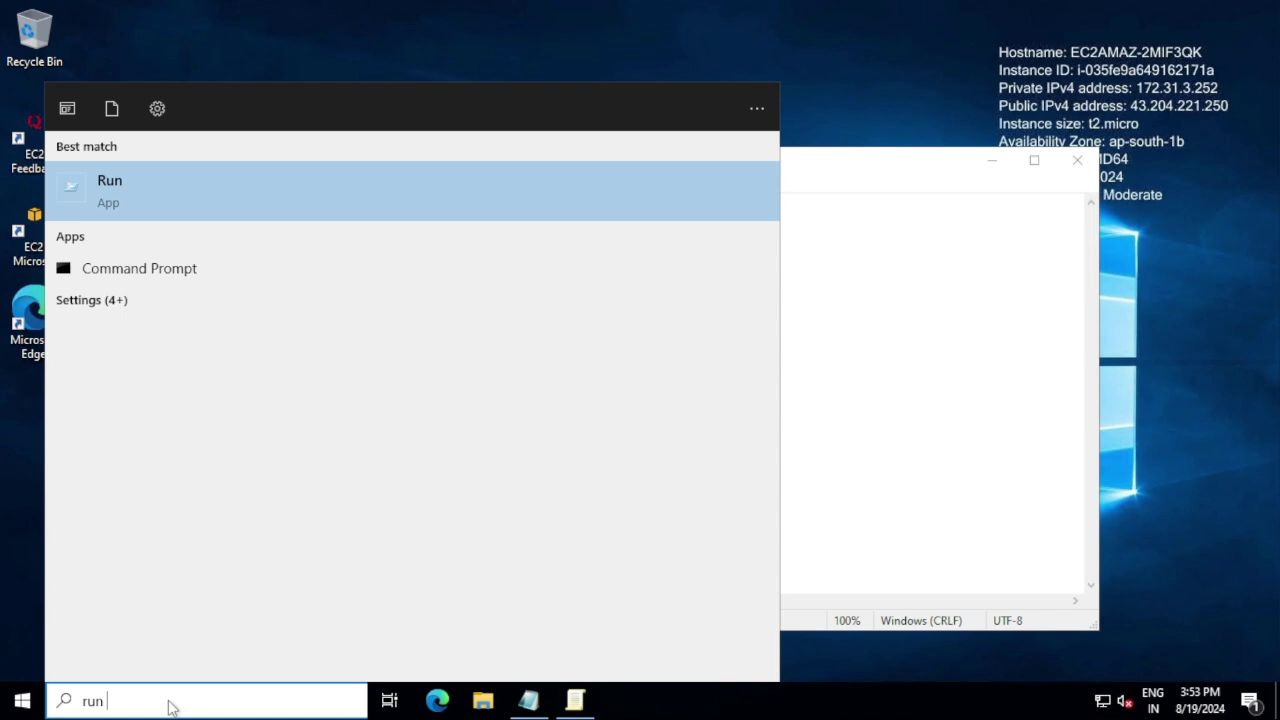
{"action": "key", "text": "Return"}
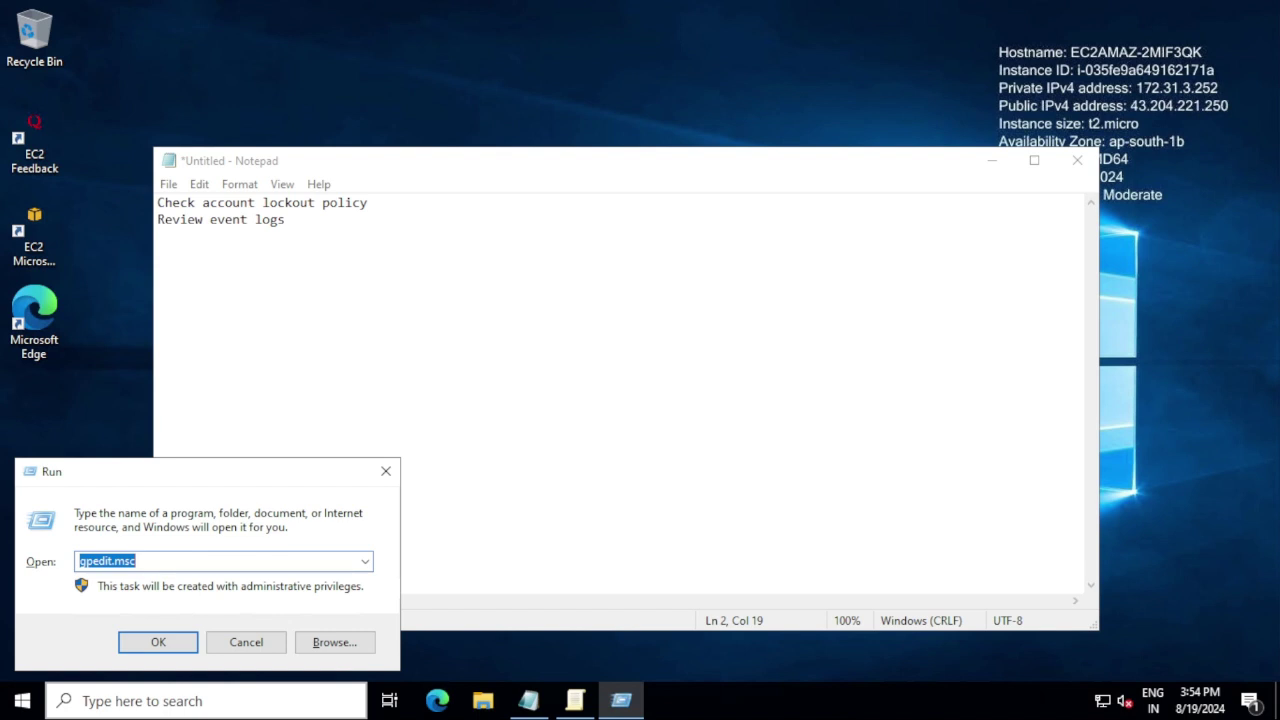
{"action": "type", "text": "eventvwr.msc"}
{"action": "key", "text": "Return"}
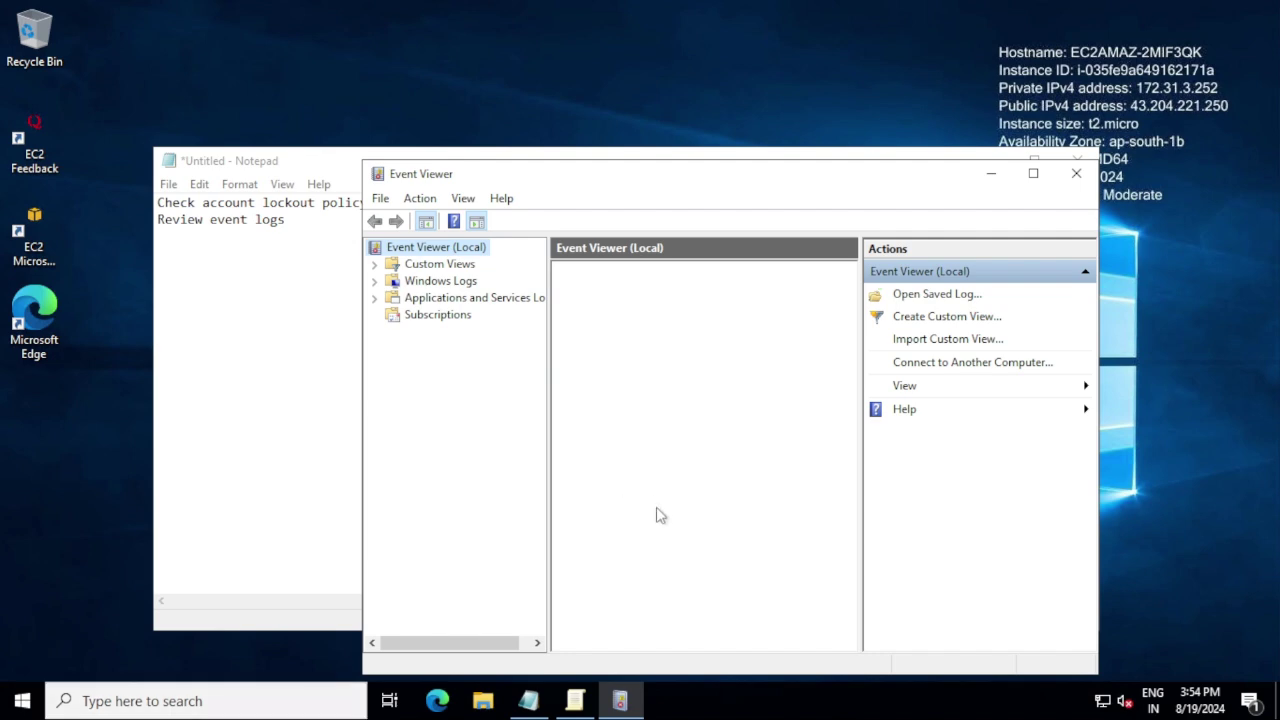
{"action": "left_click", "coordinate": [1033, 173]}
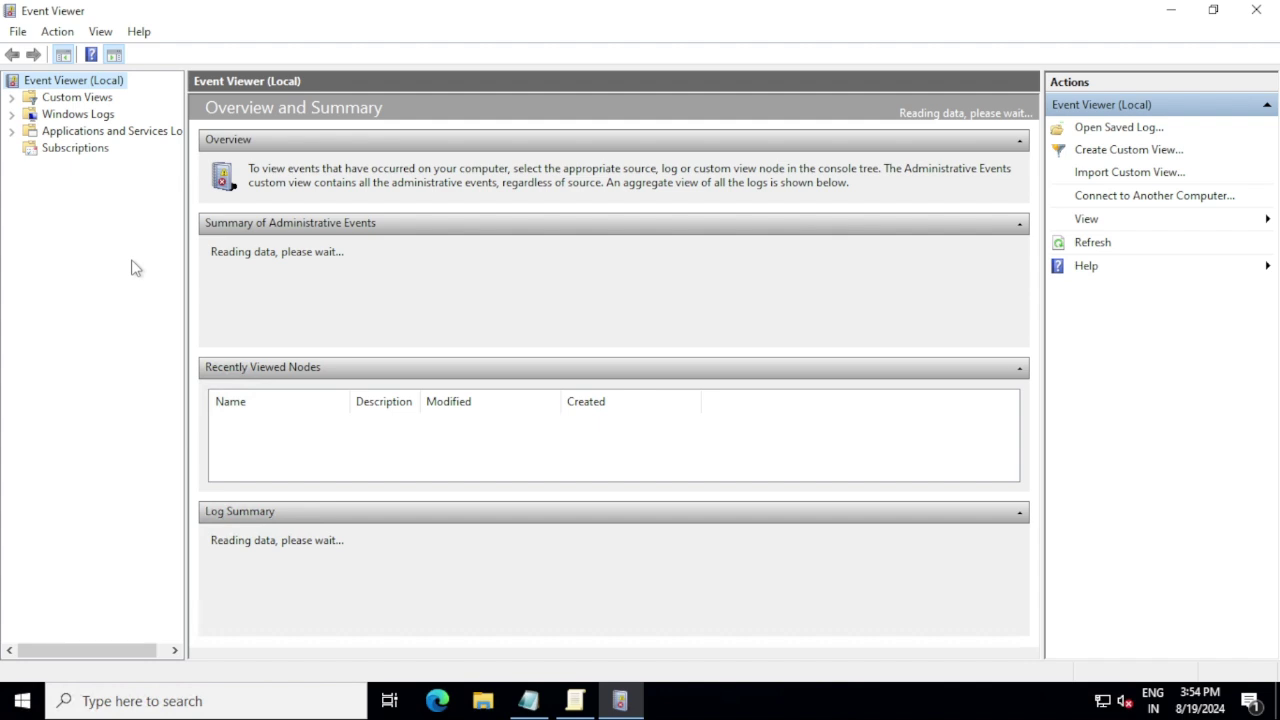
Open the Security log under Windows Logs and examine the latest 4672 and 4624 logon events and the 4625 audit failure.
{"action": "left_click", "coordinate": [13, 116]}
{"action": "left_click", "coordinate": [94, 149]}
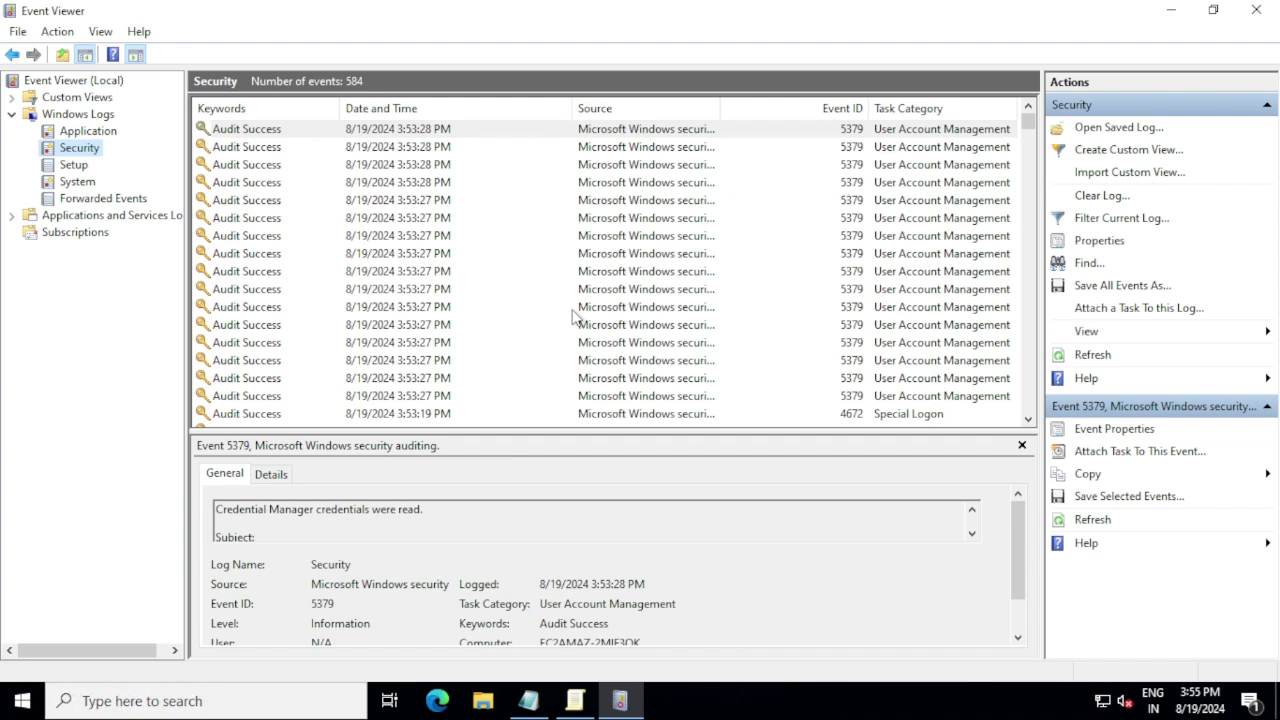
{"action": "scroll", "coordinate": [611, 322], "scroll_direction": "down", "scroll_amount": 2}
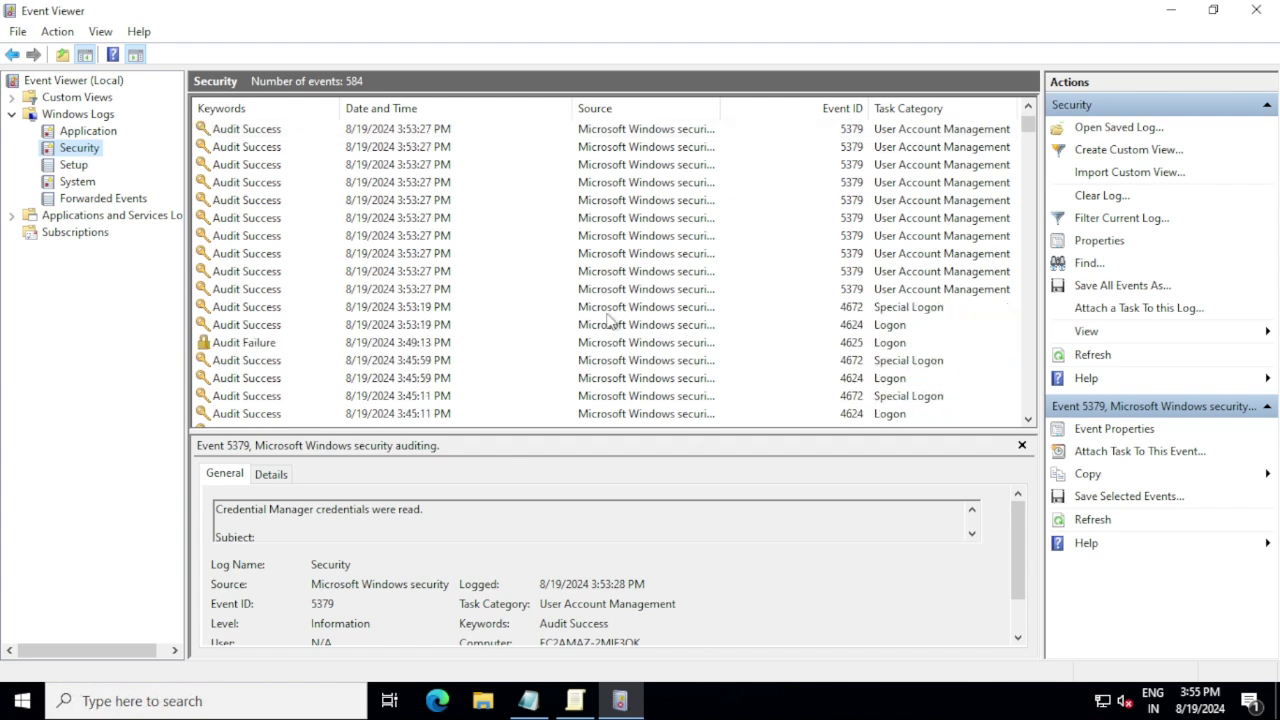
{"action": "left_click", "coordinate": [845, 310]}
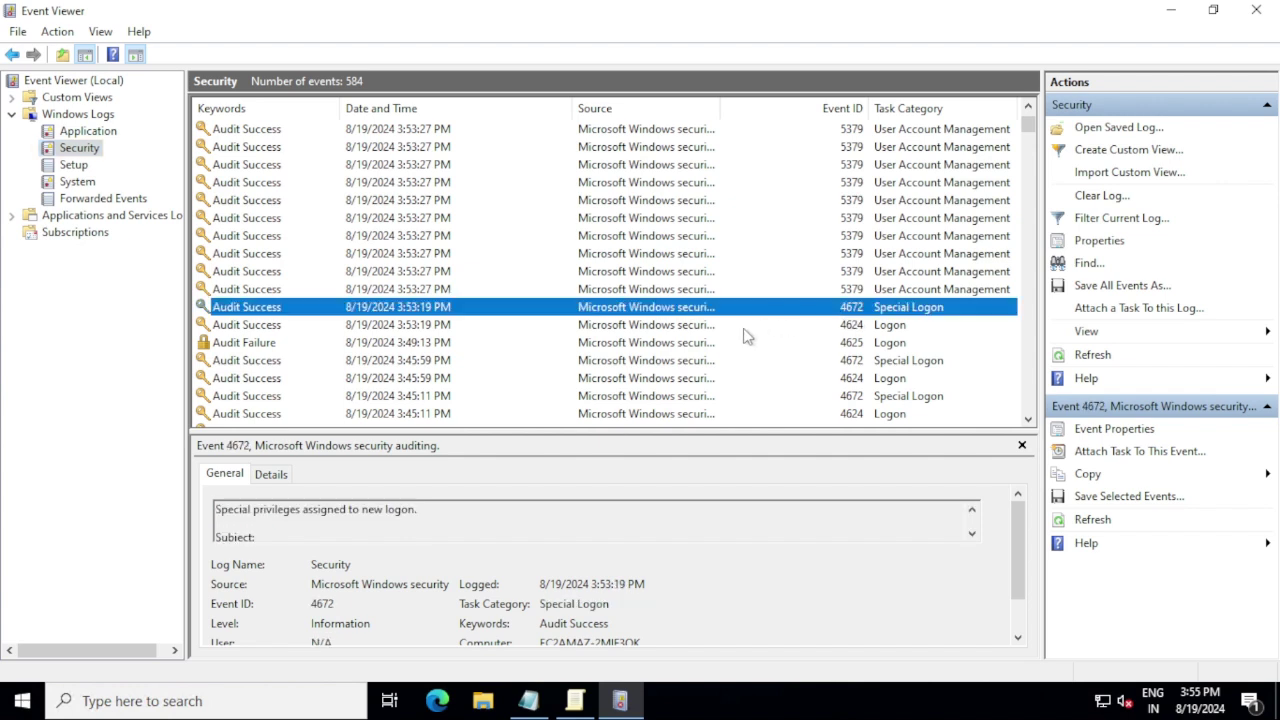
{"action": "left_click", "coordinate": [840, 328]}
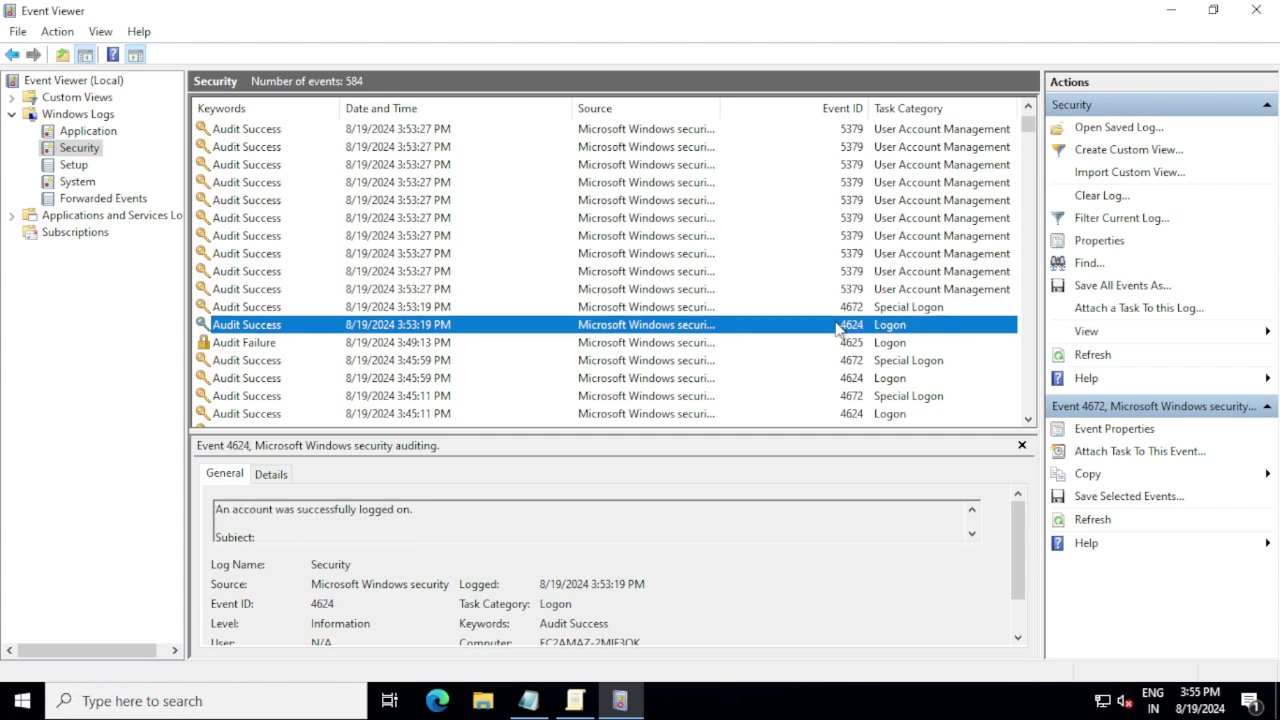
{"action": "left_click", "coordinate": [799, 347]}
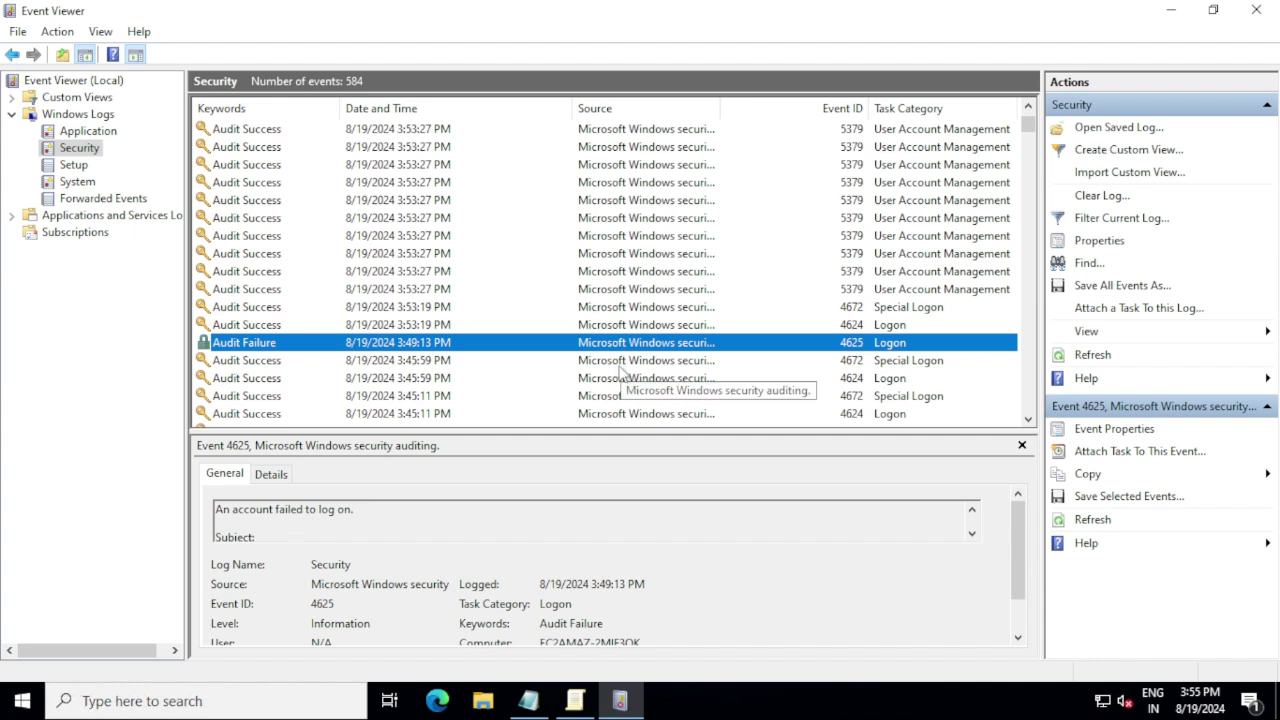
{"action": "scroll", "coordinate": [693, 556], "scroll_direction": "down", "scroll_amount": 1}
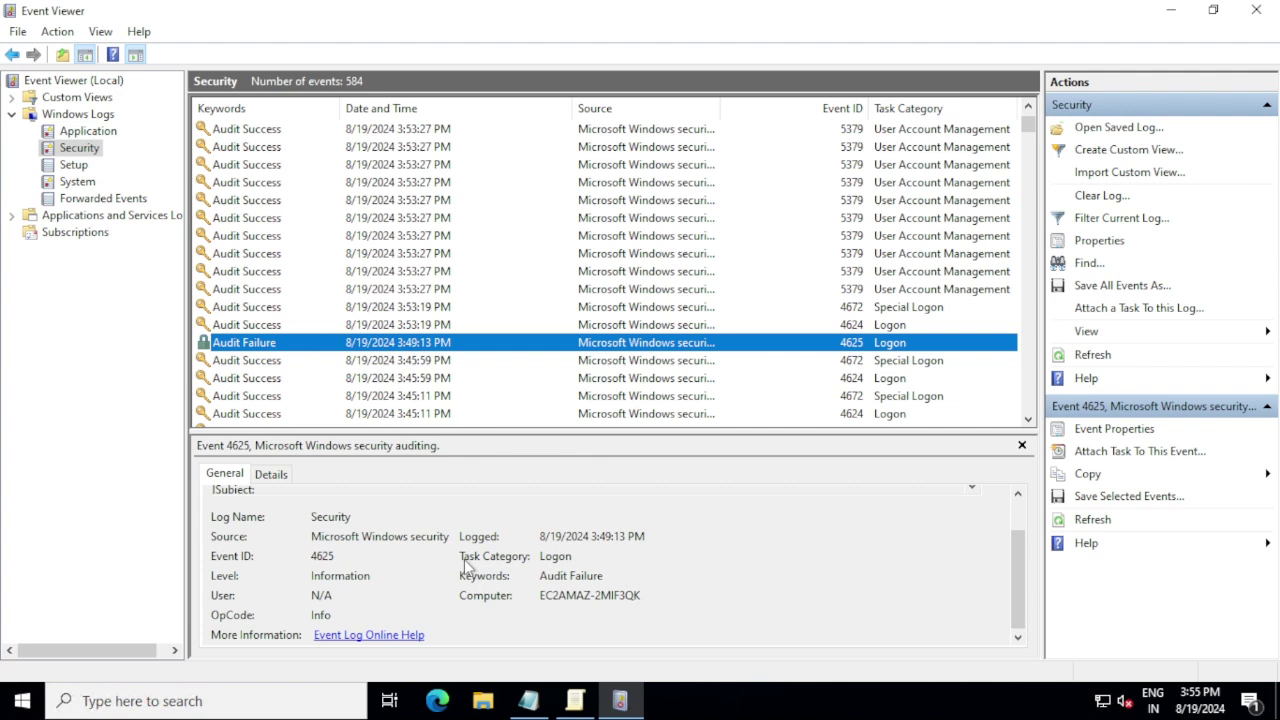
{"action": "scroll", "coordinate": [465, 565], "scroll_direction": "up", "scroll_amount": 1}
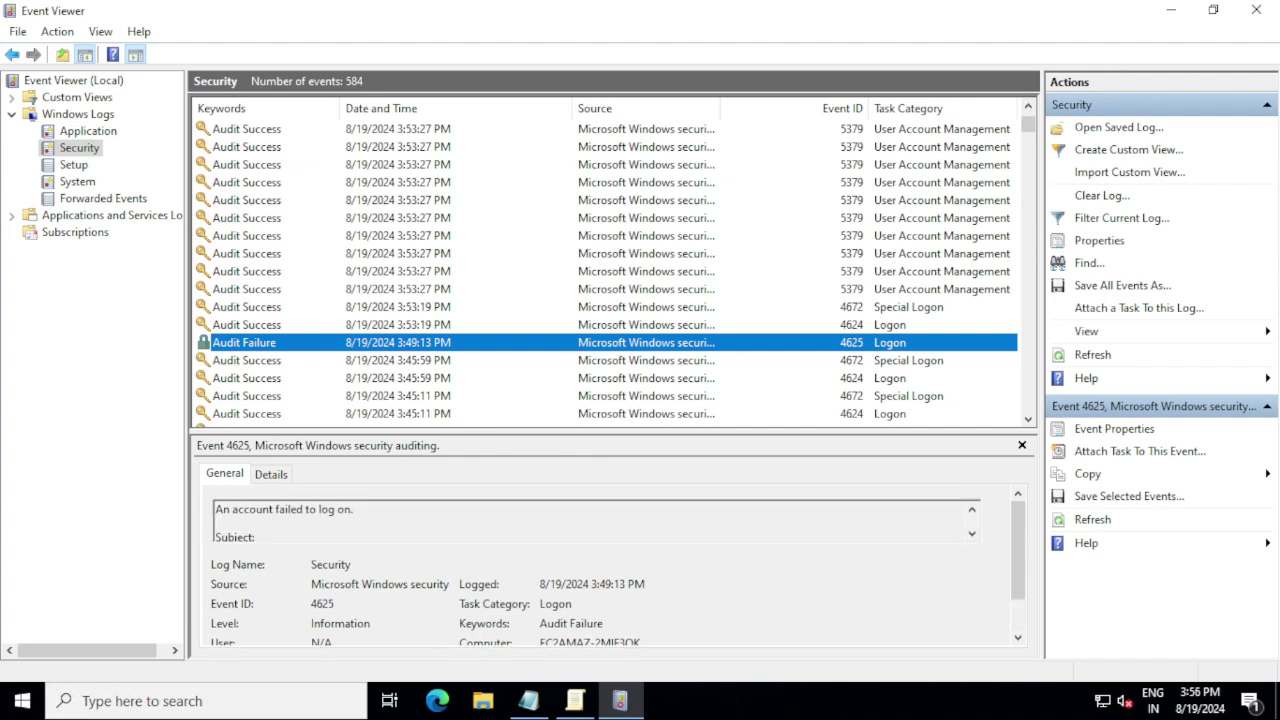
Examine the details of the earlier 4672 and 4624 logon events listed below the audit failure.
{"action": "left_click", "coordinate": [613, 368]}
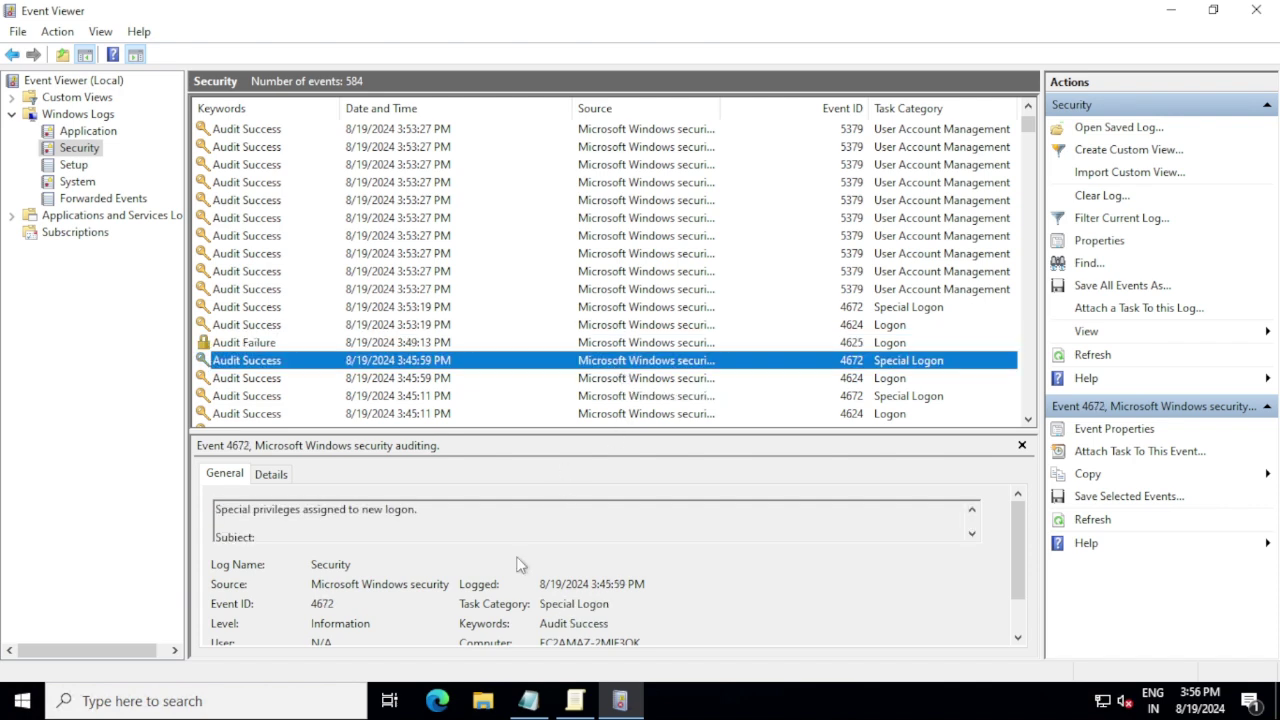
{"action": "scroll", "coordinate": [512, 595], "scroll_direction": "down", "scroll_amount": 1}
{"action": "scroll", "coordinate": [513, 596], "scroll_direction": "up", "scroll_amount": 1}
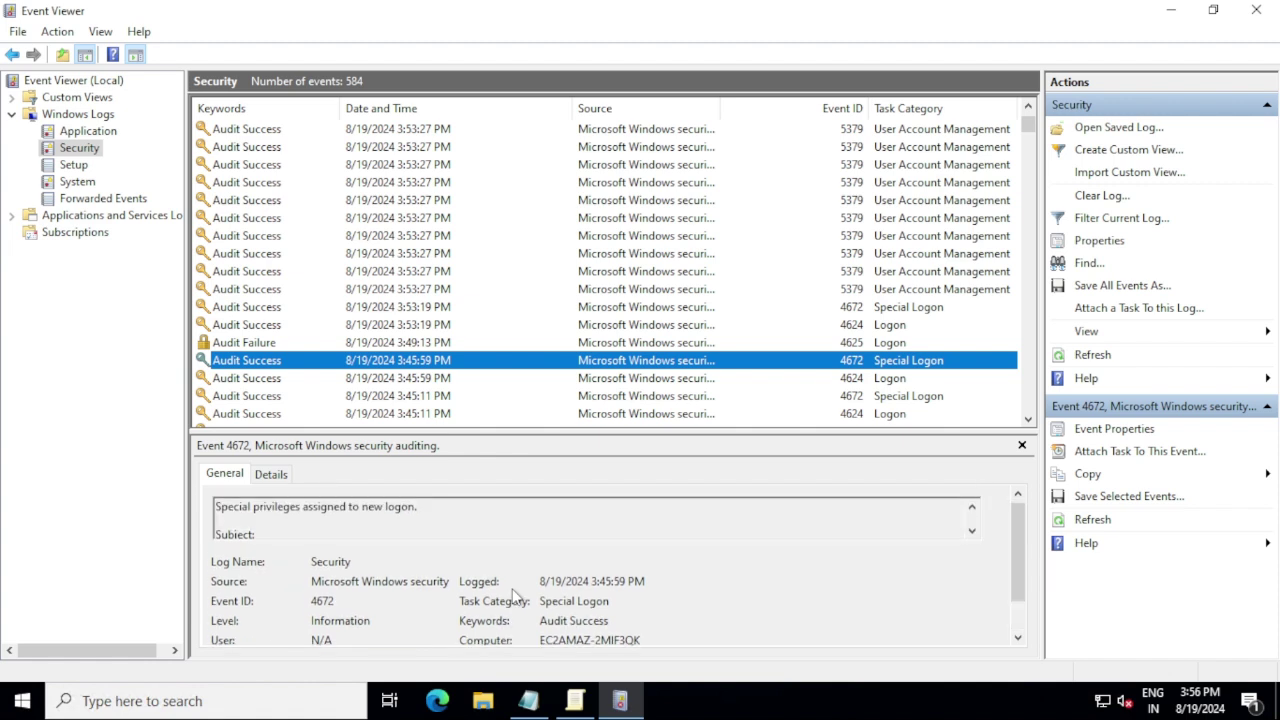
{"action": "scroll", "coordinate": [343, 556], "scroll_direction": "up", "scroll_amount": 1}
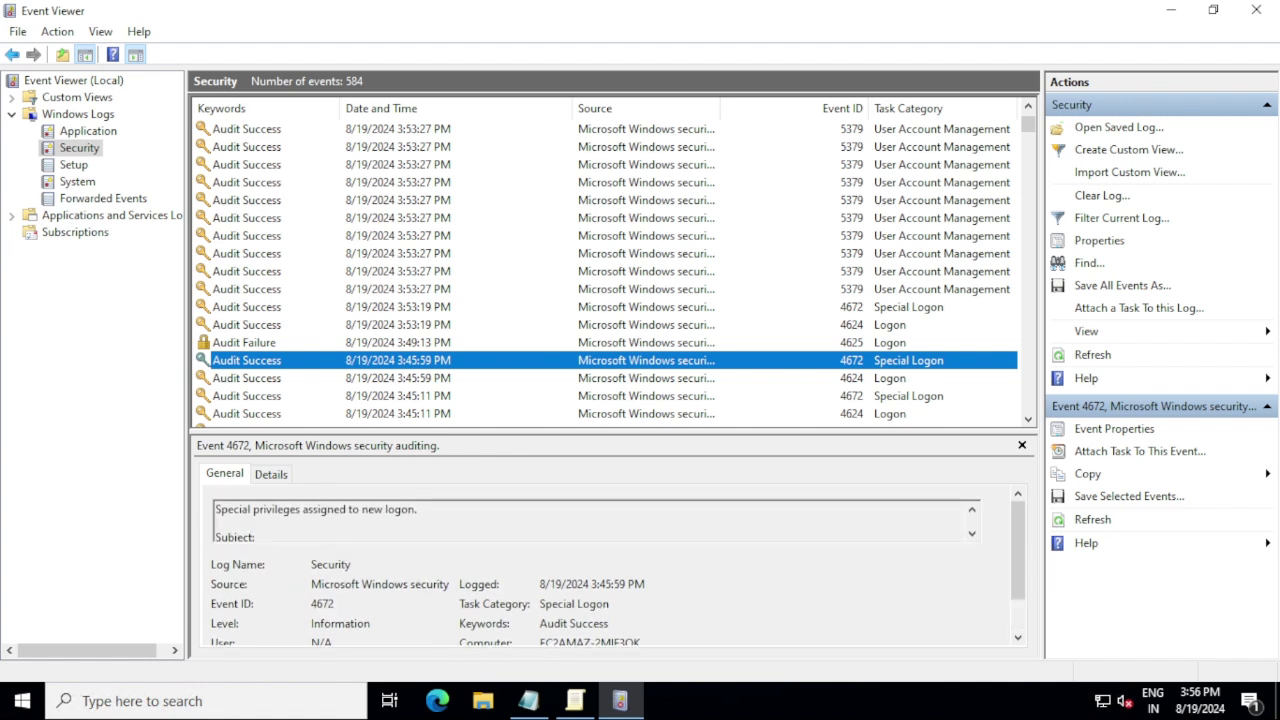
{"action": "left_click", "coordinate": [598, 380]}
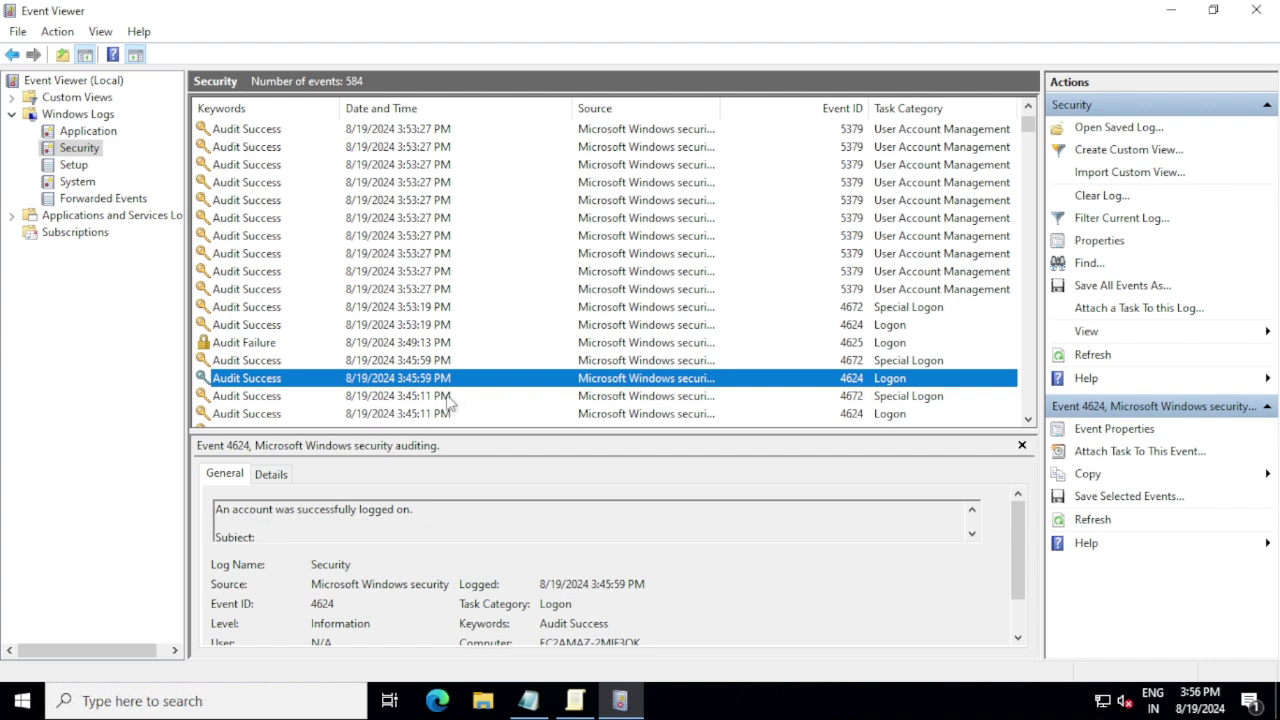
{"action": "left_click", "coordinate": [410, 398]}
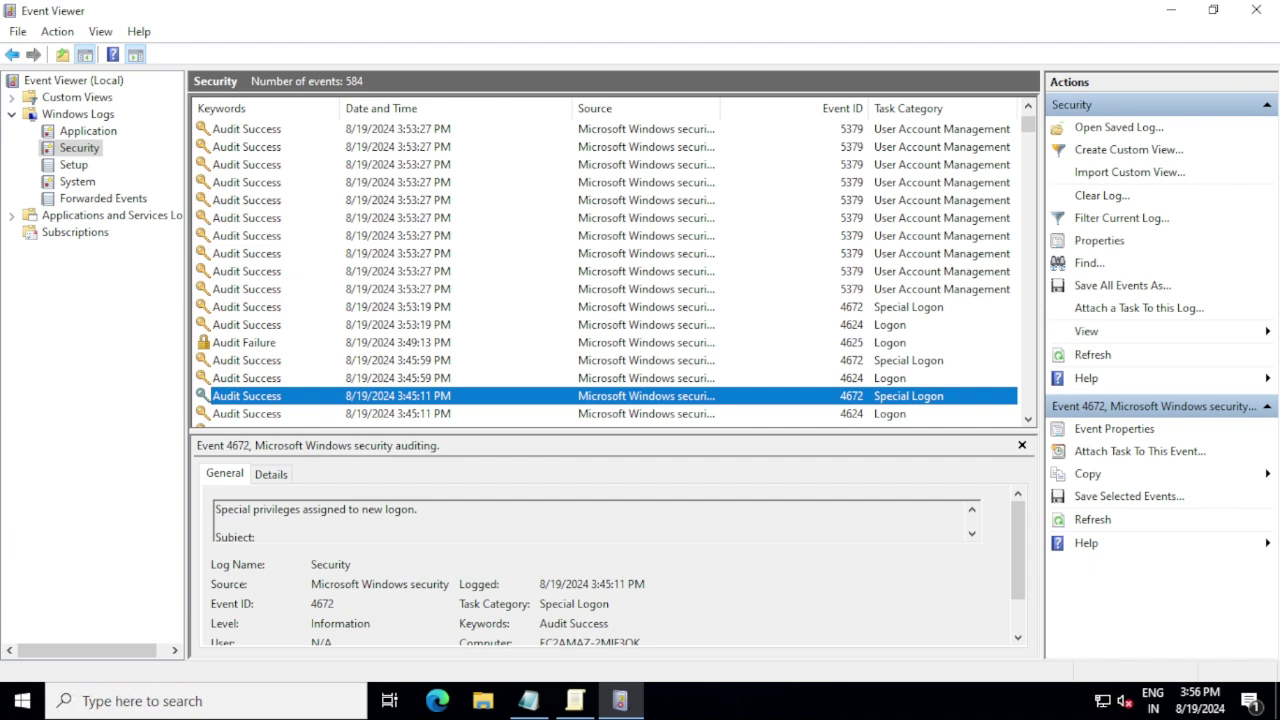
Select the 4625 audit failure in the Security log and read through its full description down to the authentication details.
{"action": "scroll", "coordinate": [592, 523], "scroll_direction": "down", "scroll_amount": 2}
{"action": "scroll", "coordinate": [592, 523], "scroll_direction": "up", "scroll_amount": 2}
{"action": "left_click", "coordinate": [538, 343]}
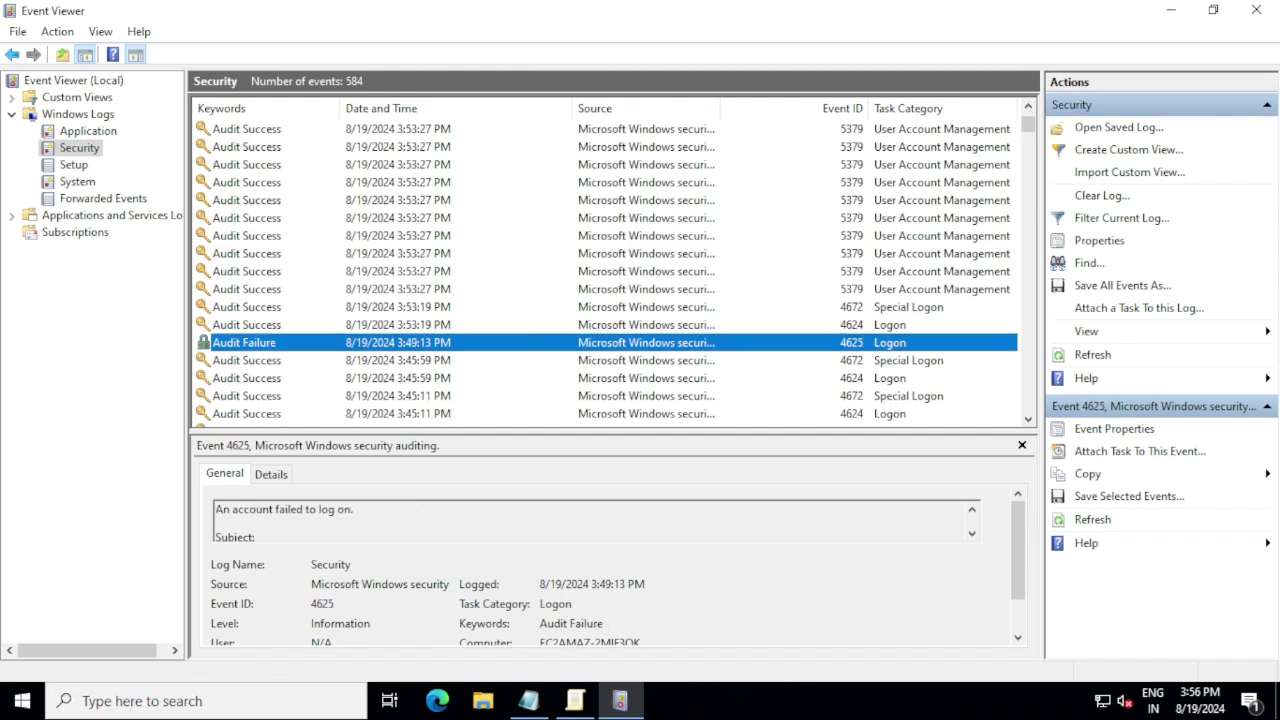
{"action": "left_click", "coordinate": [287, 512]}
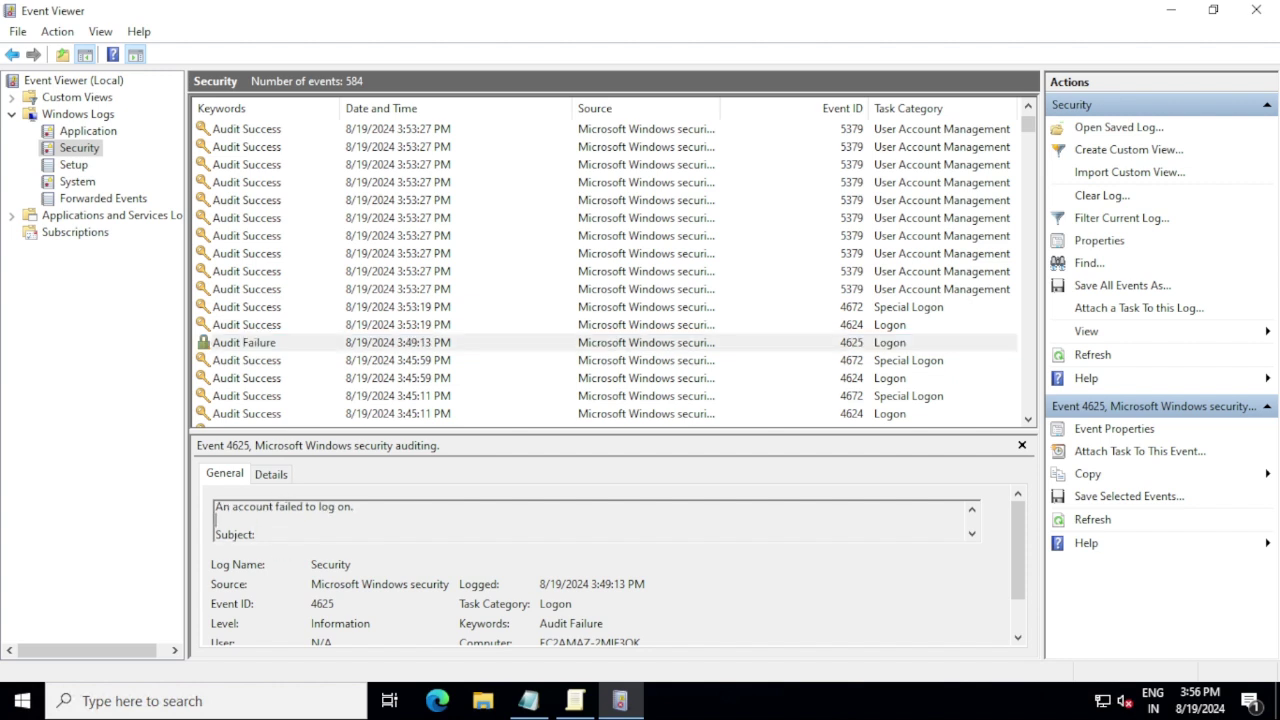
{"action": "key", "text": "Down"}
{"action": "key", "text": "Down"}
{"action": "key", "text": "Down"}
{"action": "key", "text": "Down"}
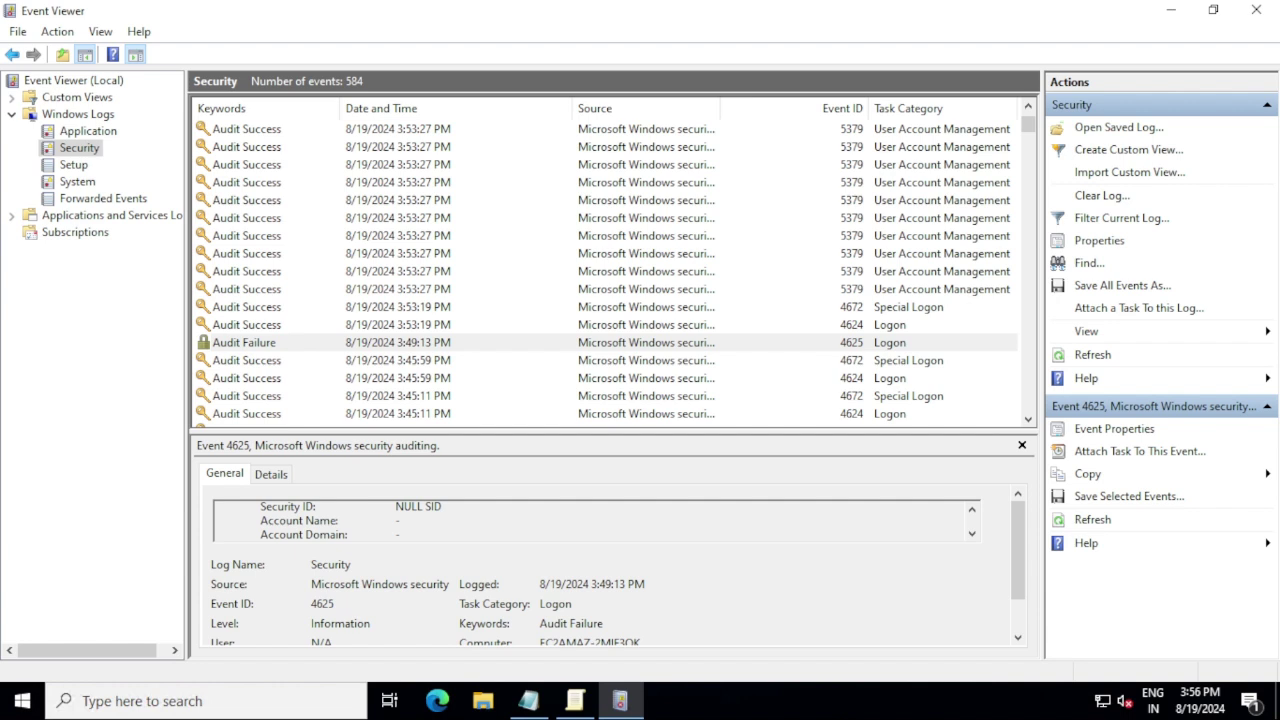
{"action": "key", "text": "Down"}
{"action": "key", "text": "Down"}
{"action": "key", "text": "Down"}
{"action": "key", "text": "Down"}
{"action": "key", "text": "Down"}
{"action": "key", "text": "Down"}
{"action": "key", "text": "Down"}
{"action": "key", "text": "Down"}
{"action": "key", "text": "Down"}
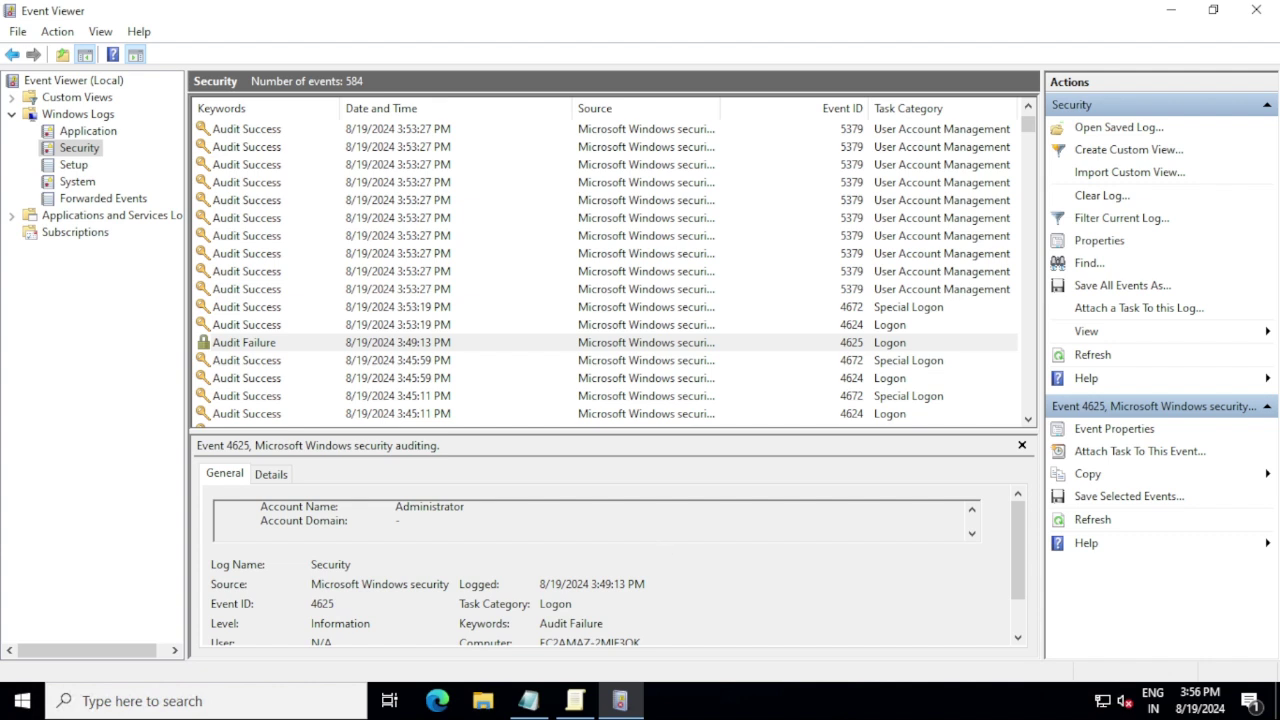
{"action": "key", "text": "shift+Down"}
{"action": "key", "text": "shift+Down"}
{"action": "key", "text": "shift+Down"}
{"action": "key", "text": "shift+Down"}
{"action": "key", "text": "shift+Down"}
{"action": "key", "text": "shift+Down"}
{"action": "key", "text": "shift+Down"}
{"action": "key", "text": "shift+Down"}
{"action": "key", "text": "shift+Down"}
{"action": "key", "text": "shift+Down"}
{"action": "key", "text": "shift+Down"}
{"action": "key", "text": "shift+Down"}
{"action": "key", "text": "shift+Down"}
{"action": "key", "text": "shift+Down"}
{"action": "key", "text": "shift+Down"}
{"action": "key", "text": "shift+Down"}
{"action": "key", "text": "shift+Down"}
{"action": "key", "text": "shift+Down"}
{"action": "key", "text": "shift+Down"}
{"action": "key", "text": "shift+Down"}
{"action": "key", "text": "Right"}
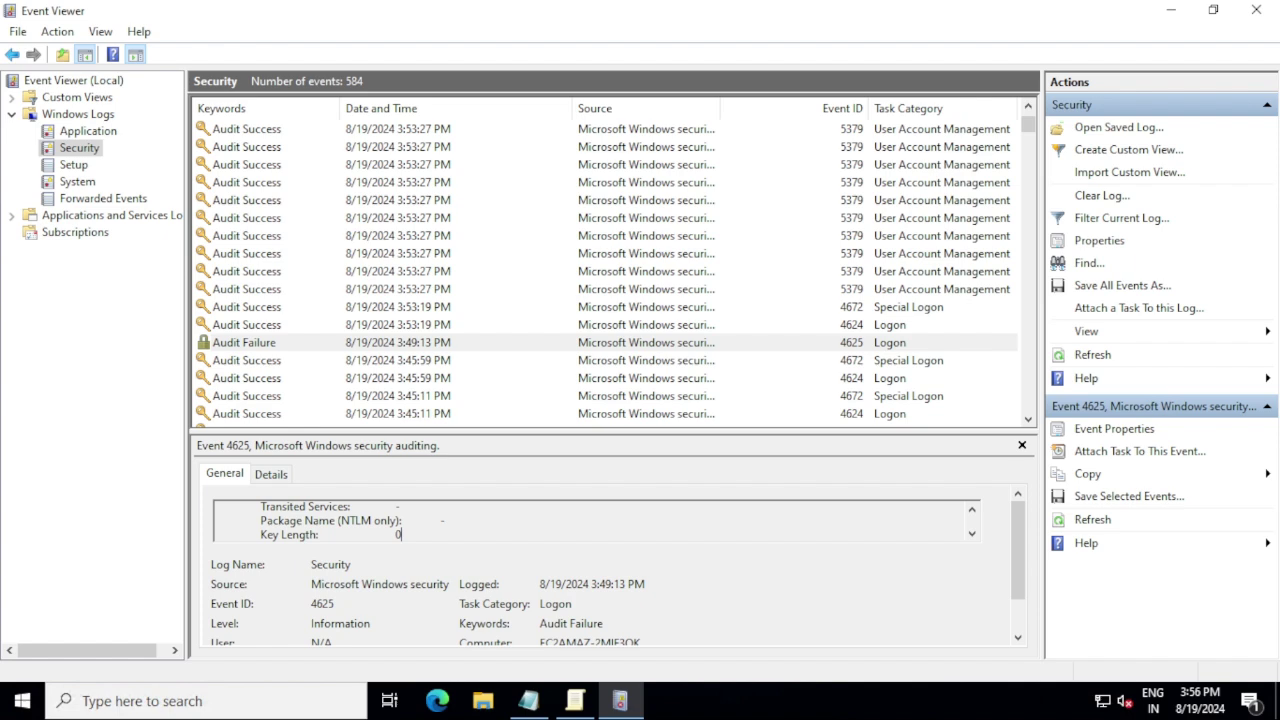
Copy the entire 4625 event description, paste it a few lines below the notes in Notepad, and maximize the Notepad window.
{"action": "key", "text": "ctrl+a"}
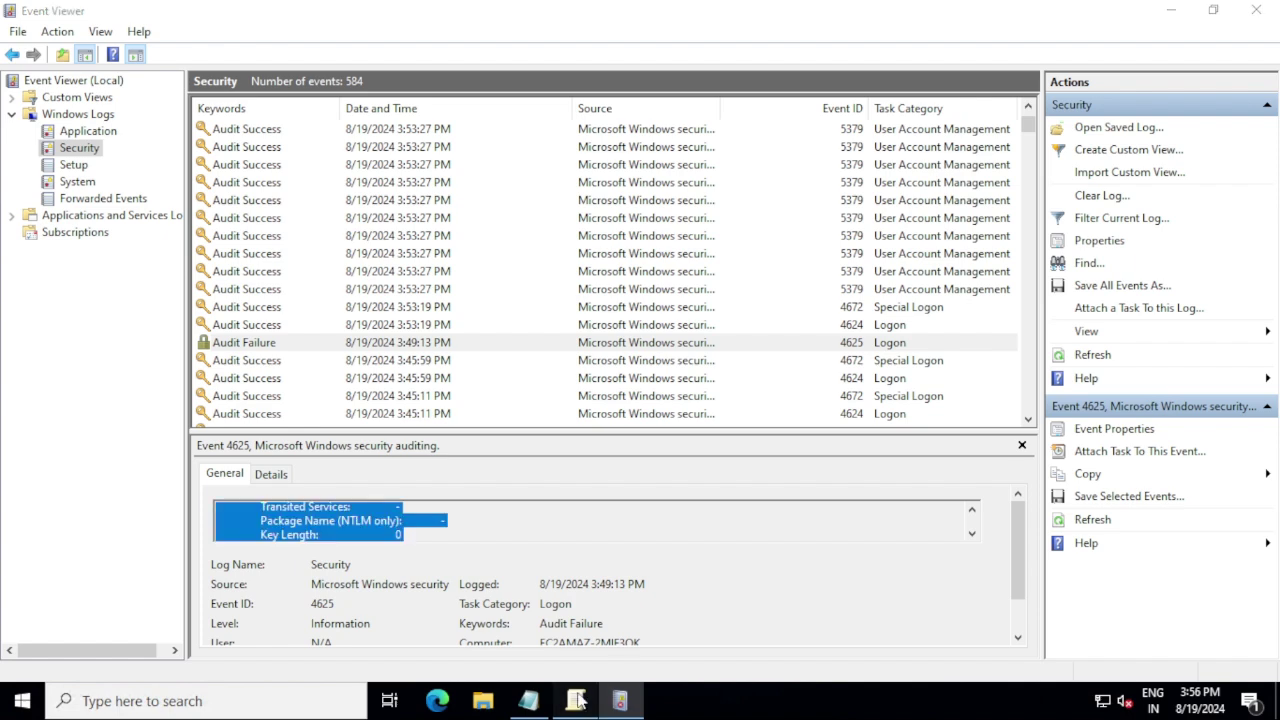
{"action": "left_click", "coordinate": [575, 700]}
{"action": "left_click", "coordinate": [620, 700]}
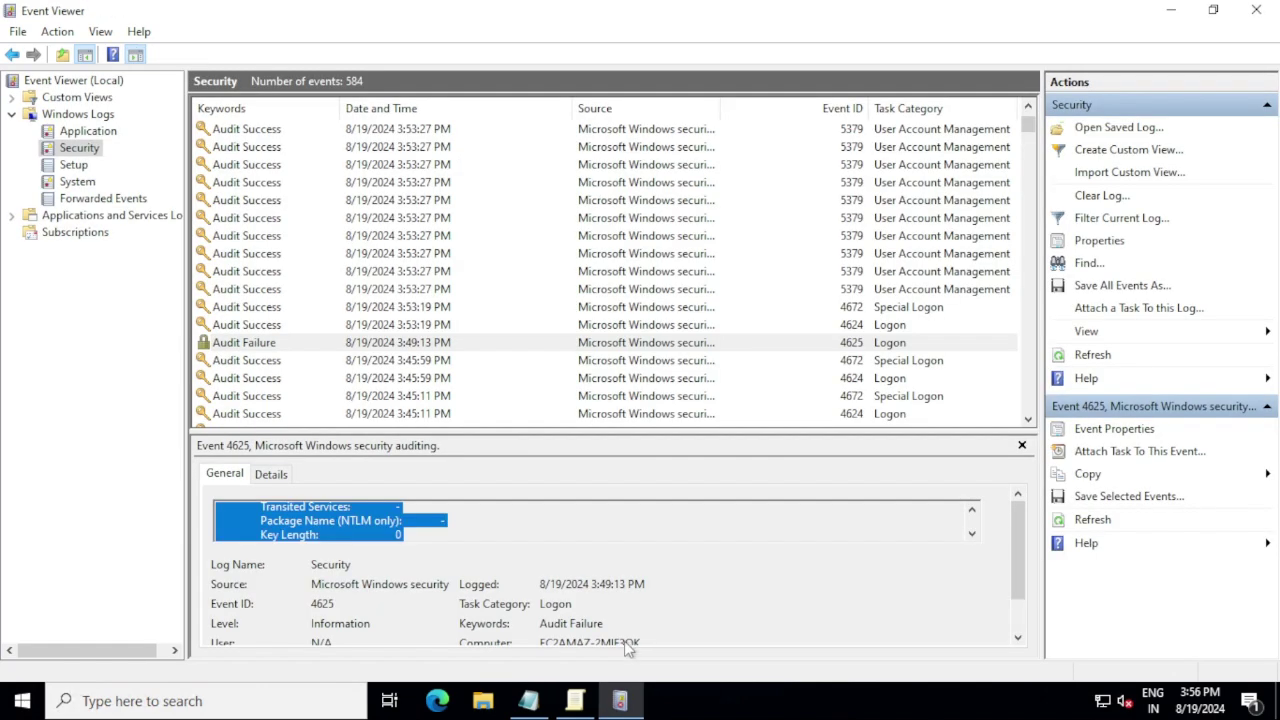
{"action": "left_click", "coordinate": [575, 700]}
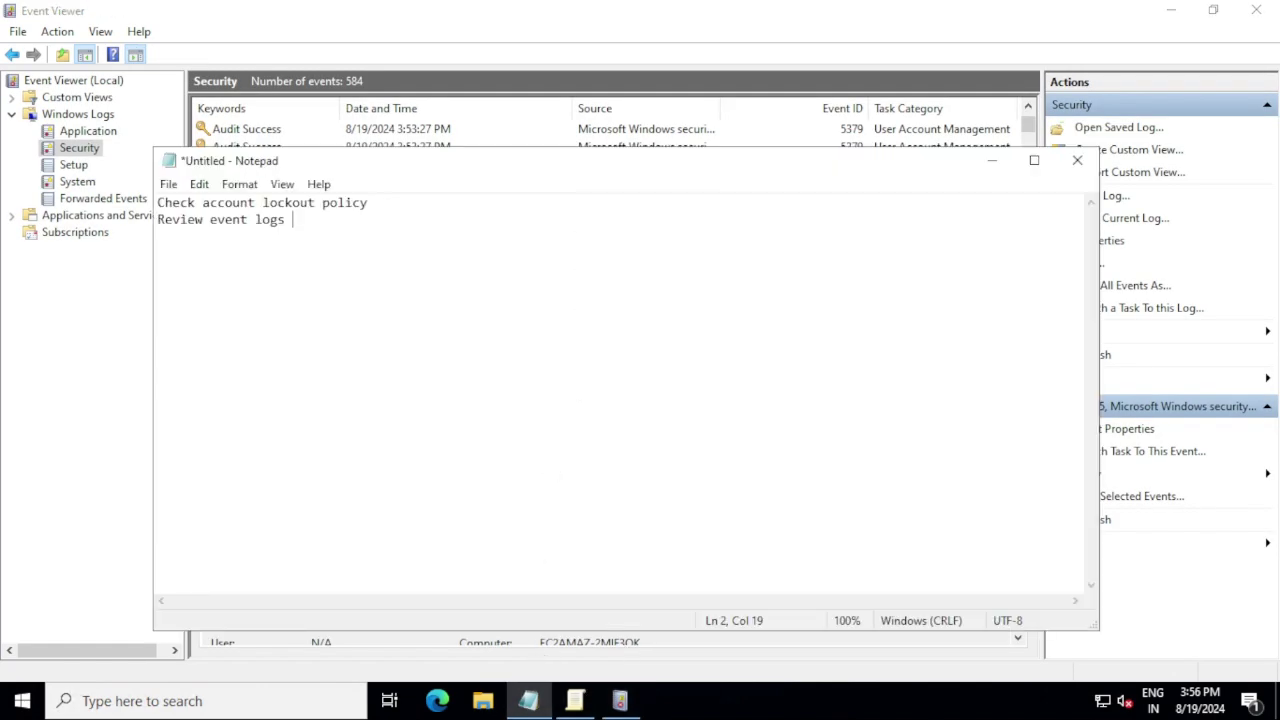
{"action": "key", "text": "Return"}
{"action": "key", "text": "Return"}
{"action": "key", "text": "Return"}
{"action": "key", "text": "Return"}
{"action": "key", "text": "Return"}
{"action": "key", "text": "ctrl+v"}
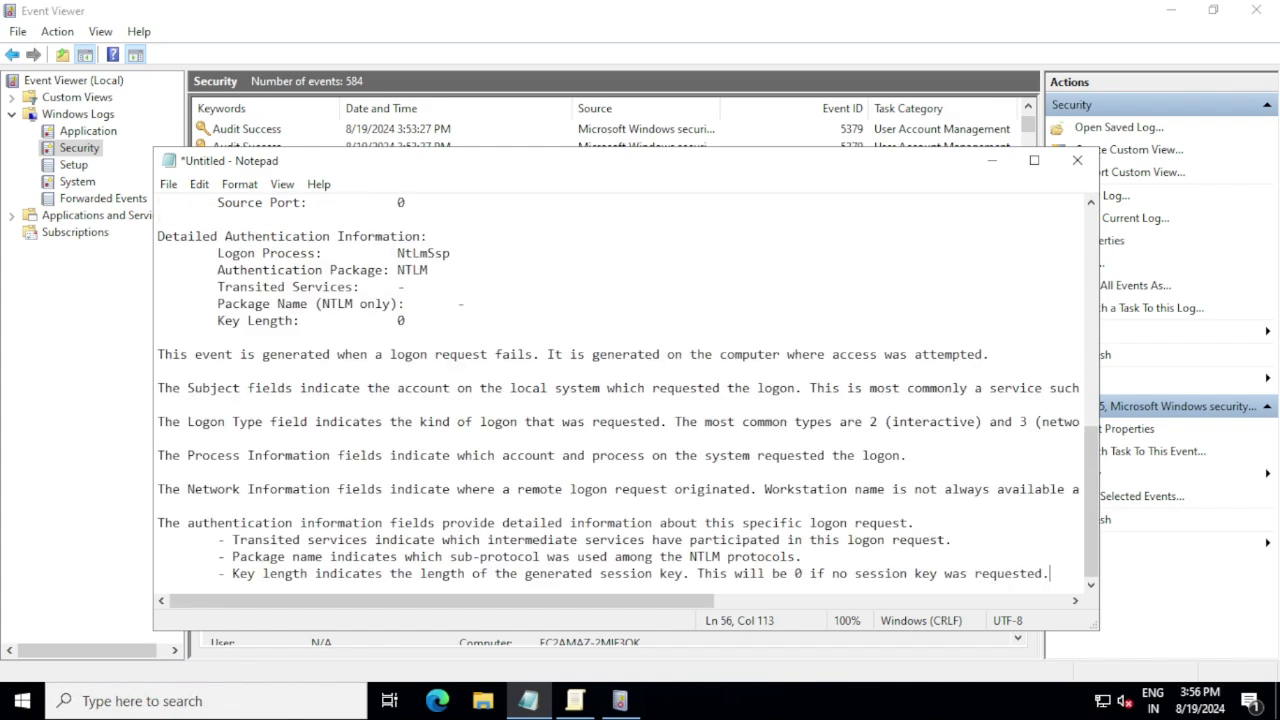
{"action": "left_click", "coordinate": [1034, 160]}
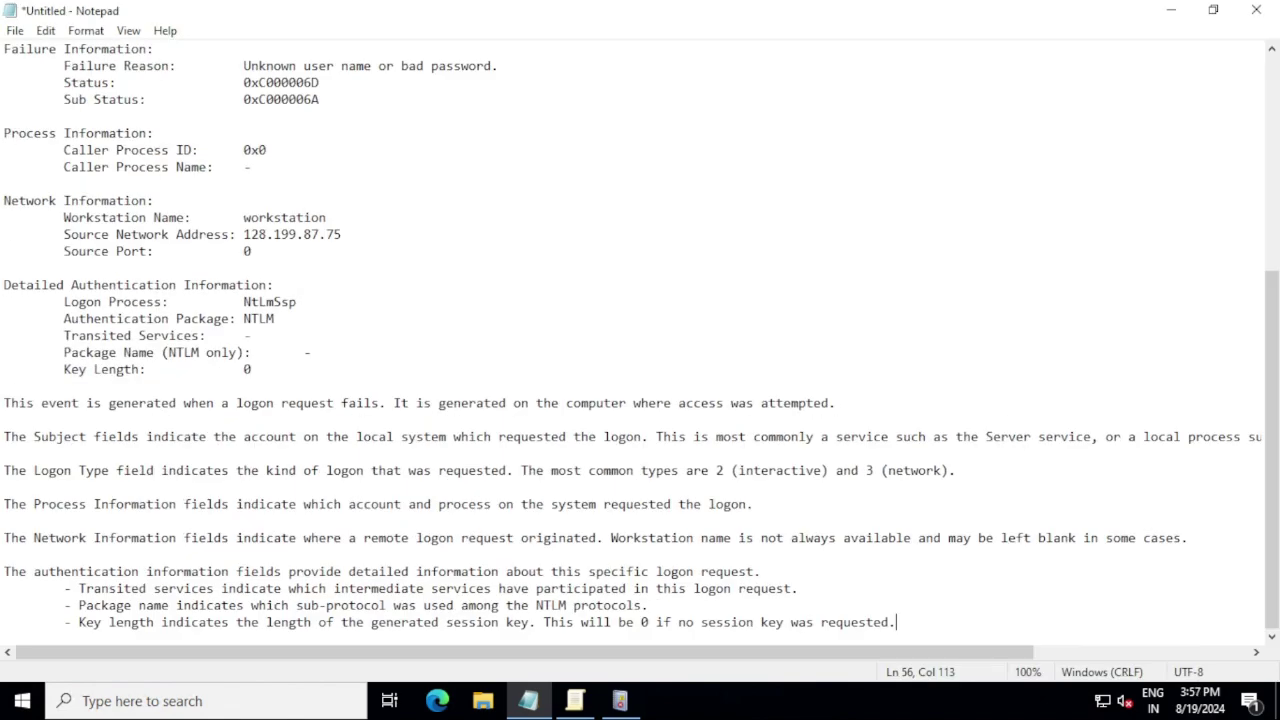
Examine the pasted event's account name, failure reason and status codes.
{"action": "scroll", "coordinate": [640, 340], "scroll_direction": "up", "scroll_amount": 7}
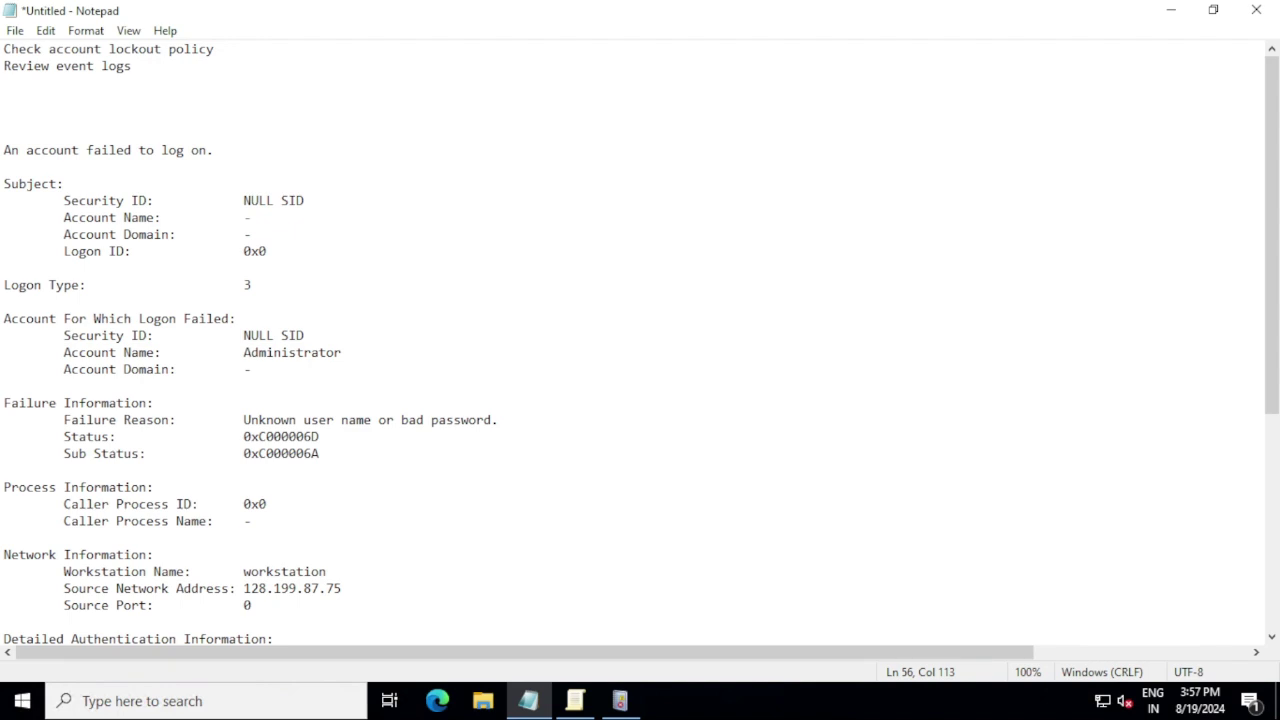
{"action": "left_click_drag", "start_coordinate": [341, 352], "coordinate": [244, 352]}
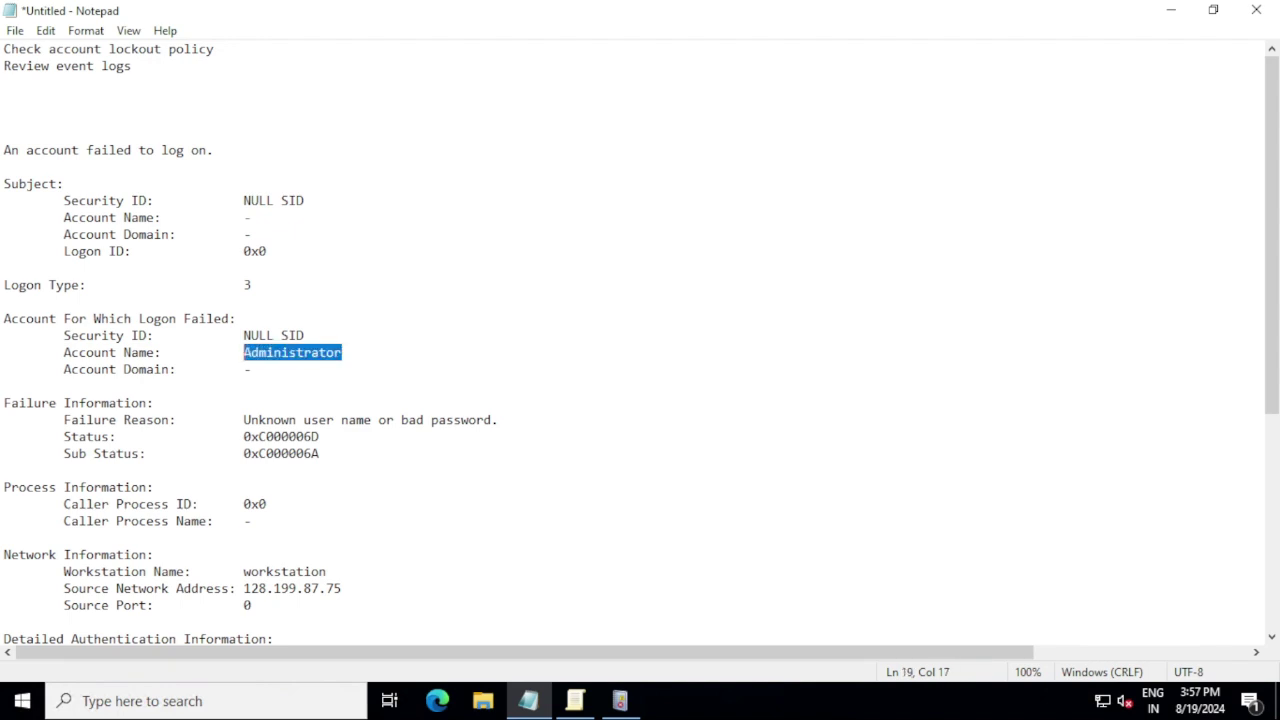
{"action": "scroll", "coordinate": [640, 344], "scroll_direction": "down", "scroll_amount": 2}
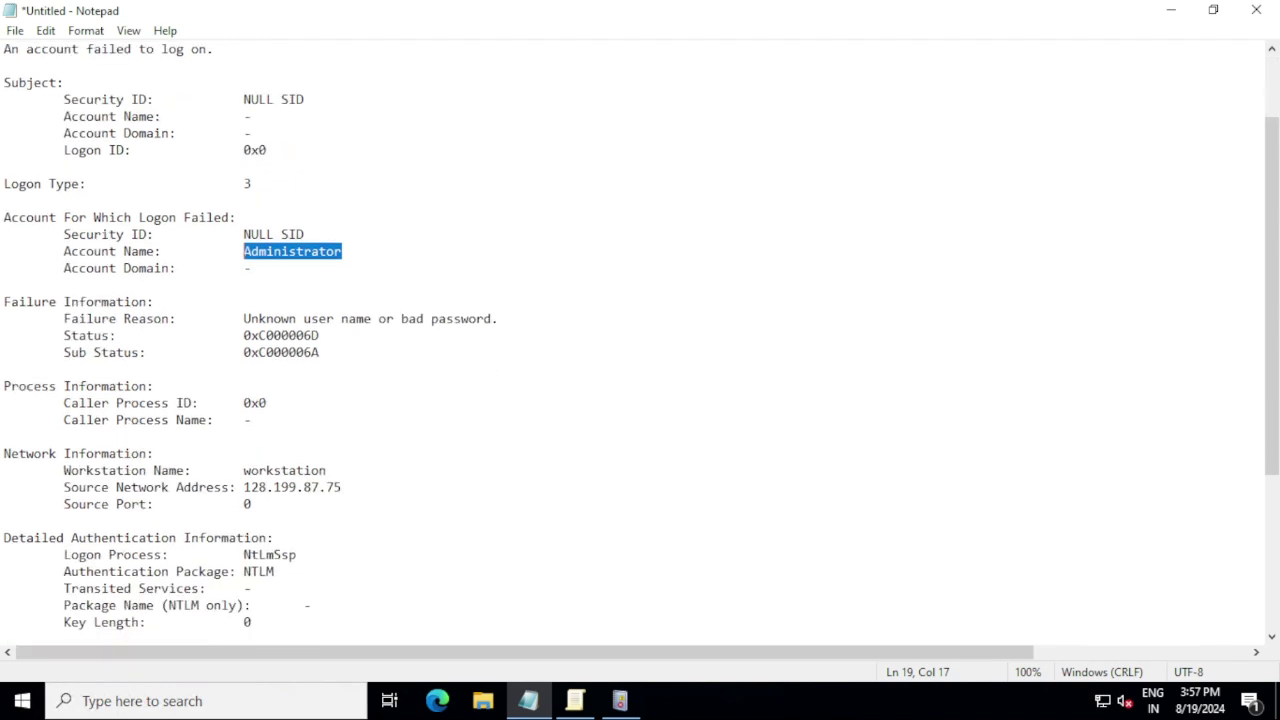
{"action": "left_click_drag", "start_coordinate": [63, 318], "coordinate": [492, 318]}
{"action": "left_click", "coordinate": [243, 318]}
{"action": "left_click", "coordinate": [492, 318]}
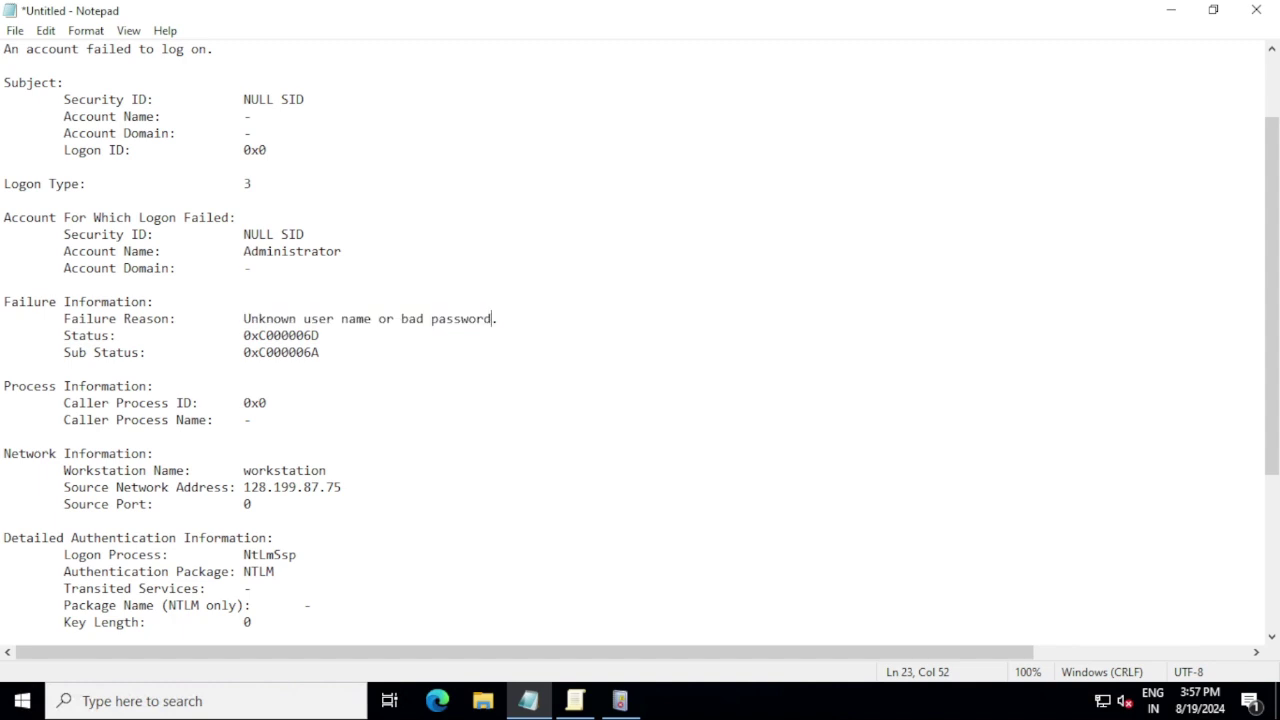
{"action": "scroll", "coordinate": [493, 318], "scroll_direction": "down", "scroll_amount": 1}
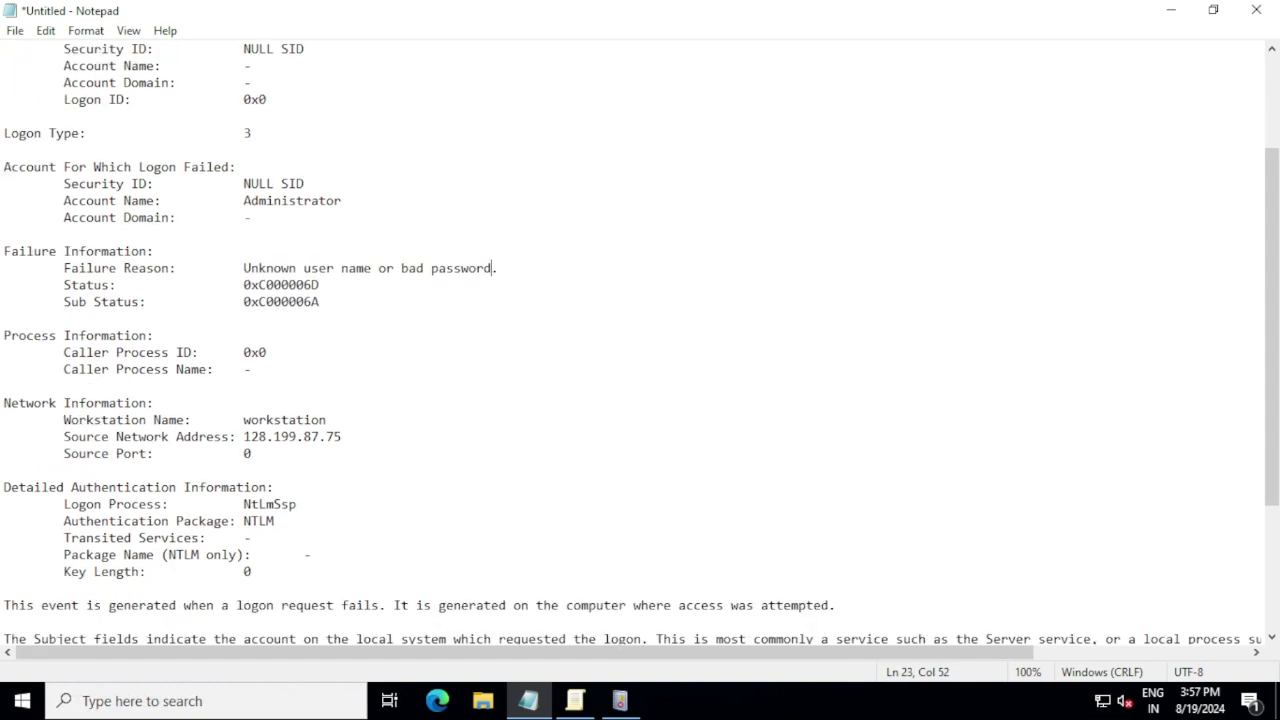
{"action": "scroll", "coordinate": [642, 345], "scroll_direction": "down", "scroll_amount": 1}
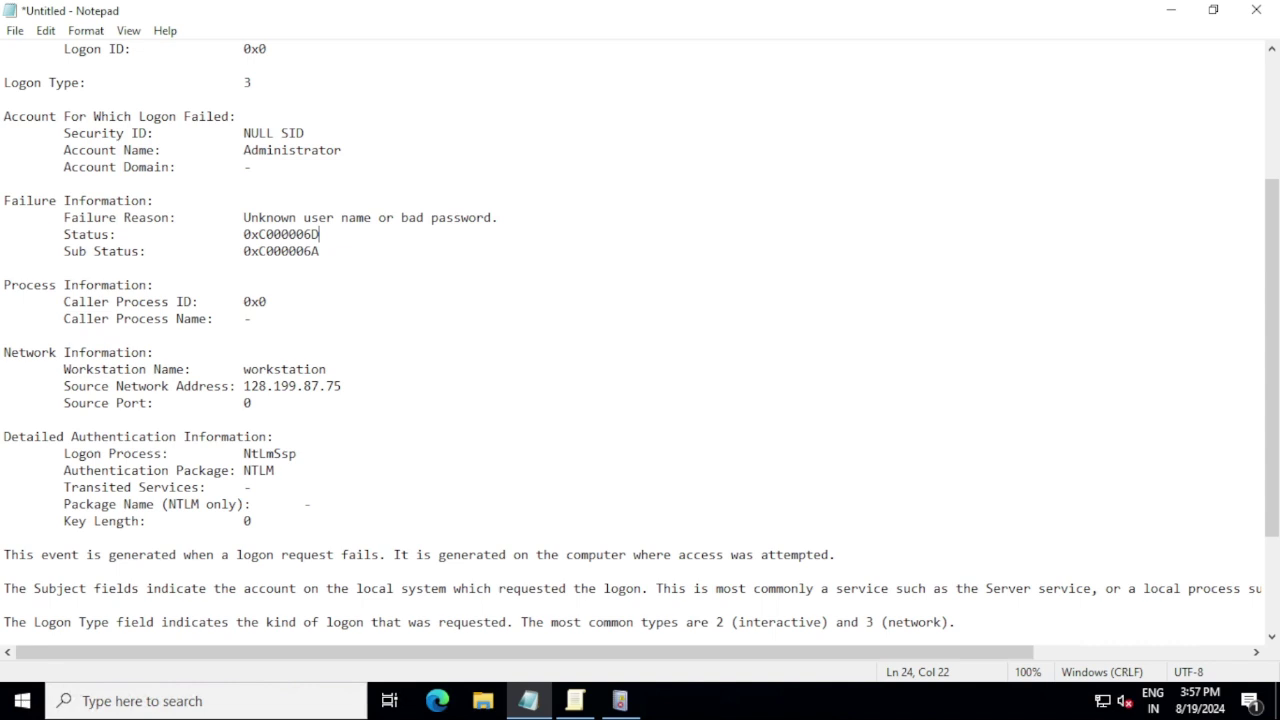
Read the network and authentication details and the full-width explanatory paragraphs of the pasted event, then review its failure information again.
{"action": "scroll", "coordinate": [640, 345], "scroll_direction": "down", "scroll_amount": 3}
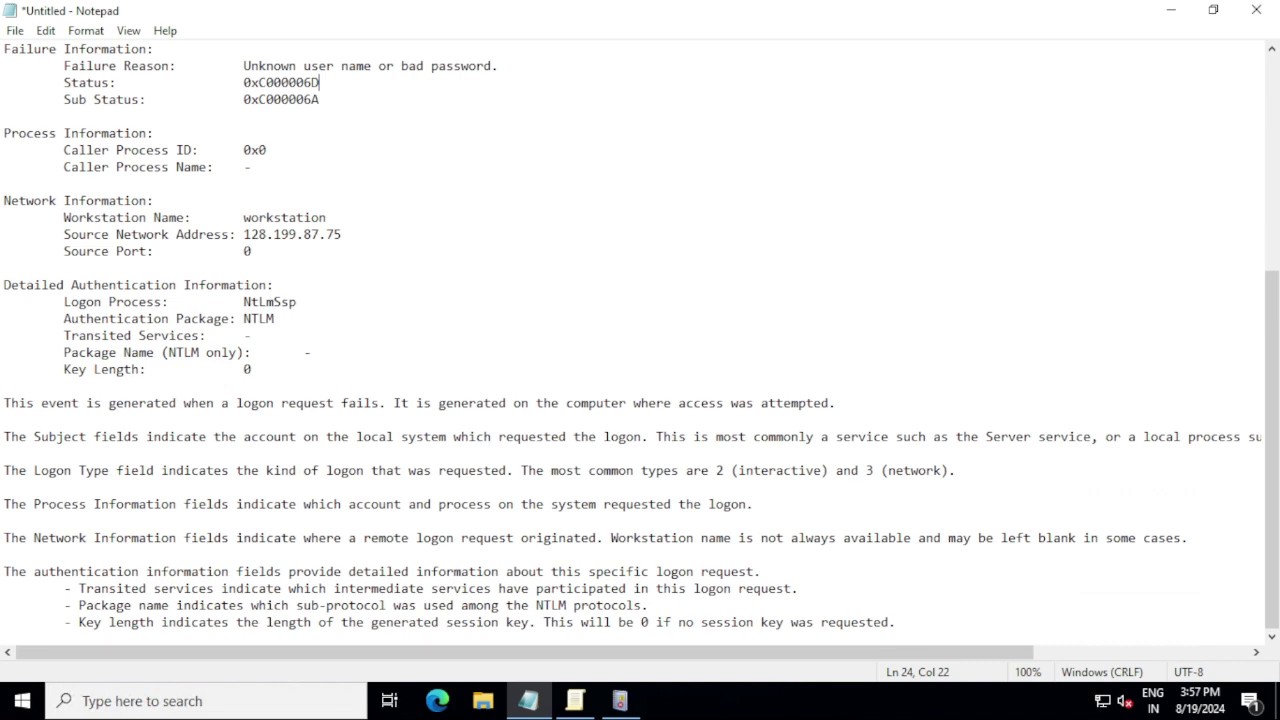
{"action": "scroll", "coordinate": [632, 352], "scroll_direction": "right", "scroll_amount": 4}
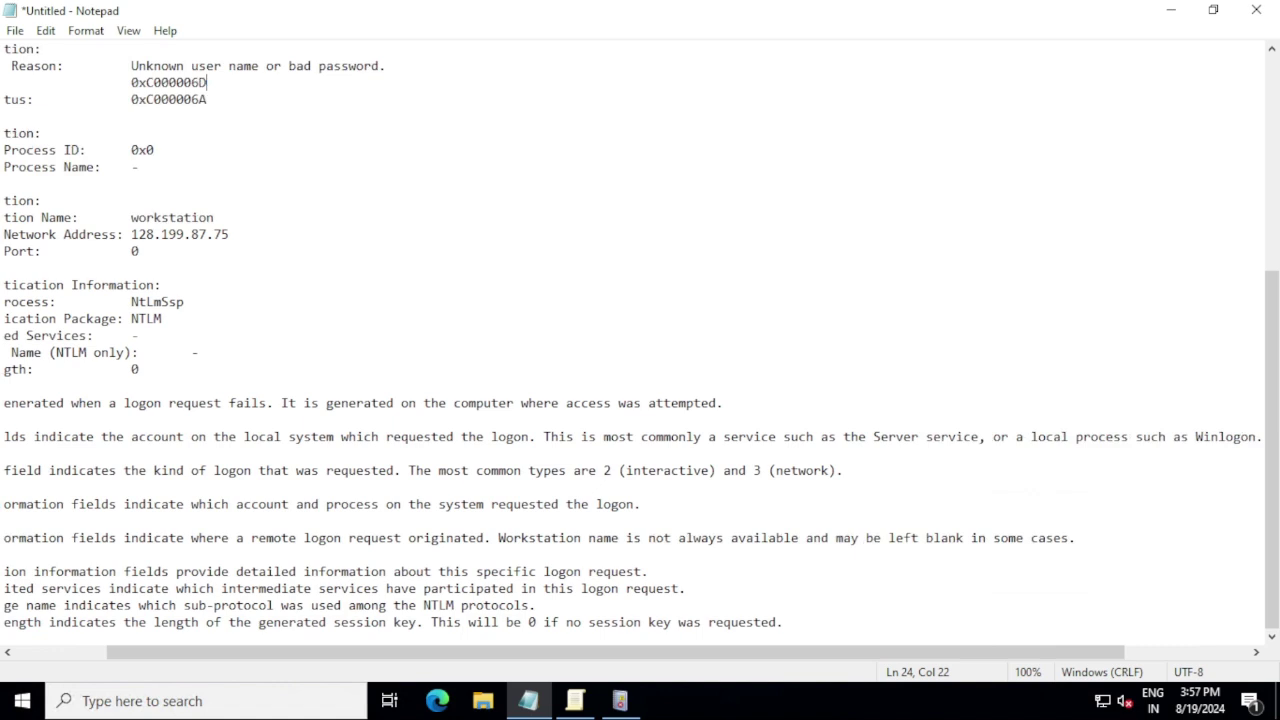
{"action": "scroll", "coordinate": [632, 352], "scroll_direction": "right", "scroll_amount": 2}
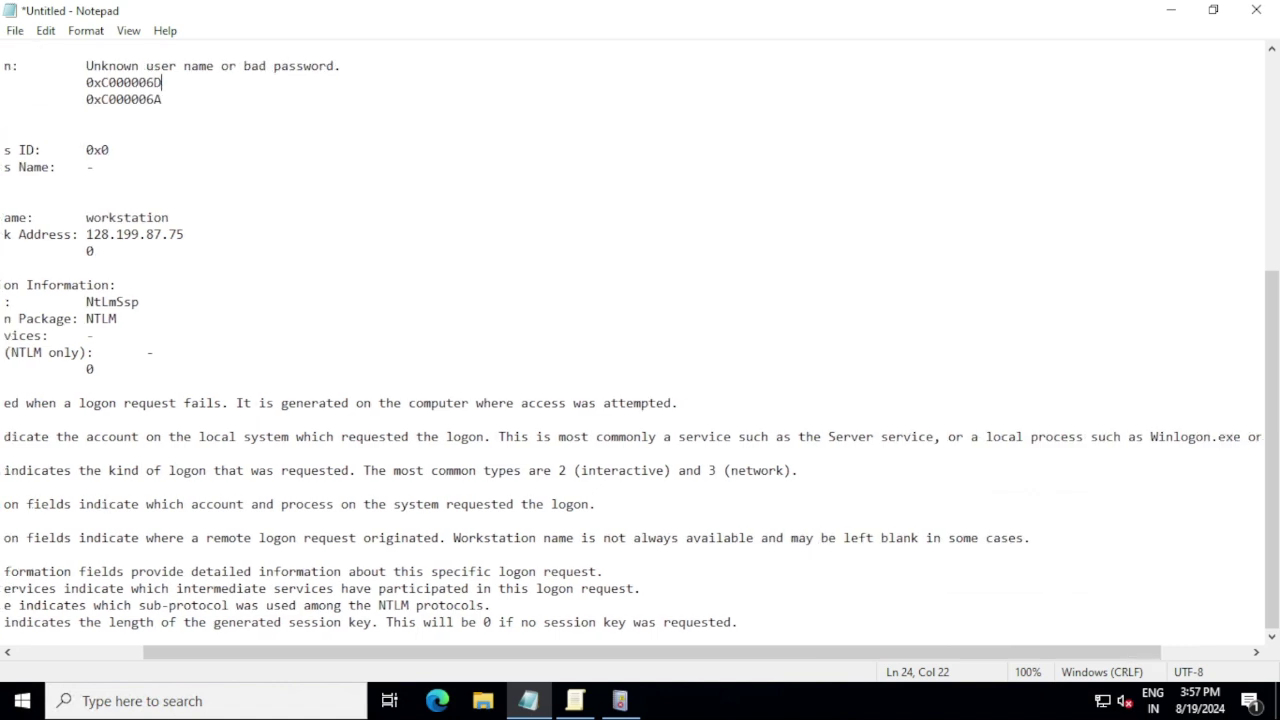
{"action": "scroll", "coordinate": [632, 352], "scroll_direction": "right", "scroll_amount": 4}
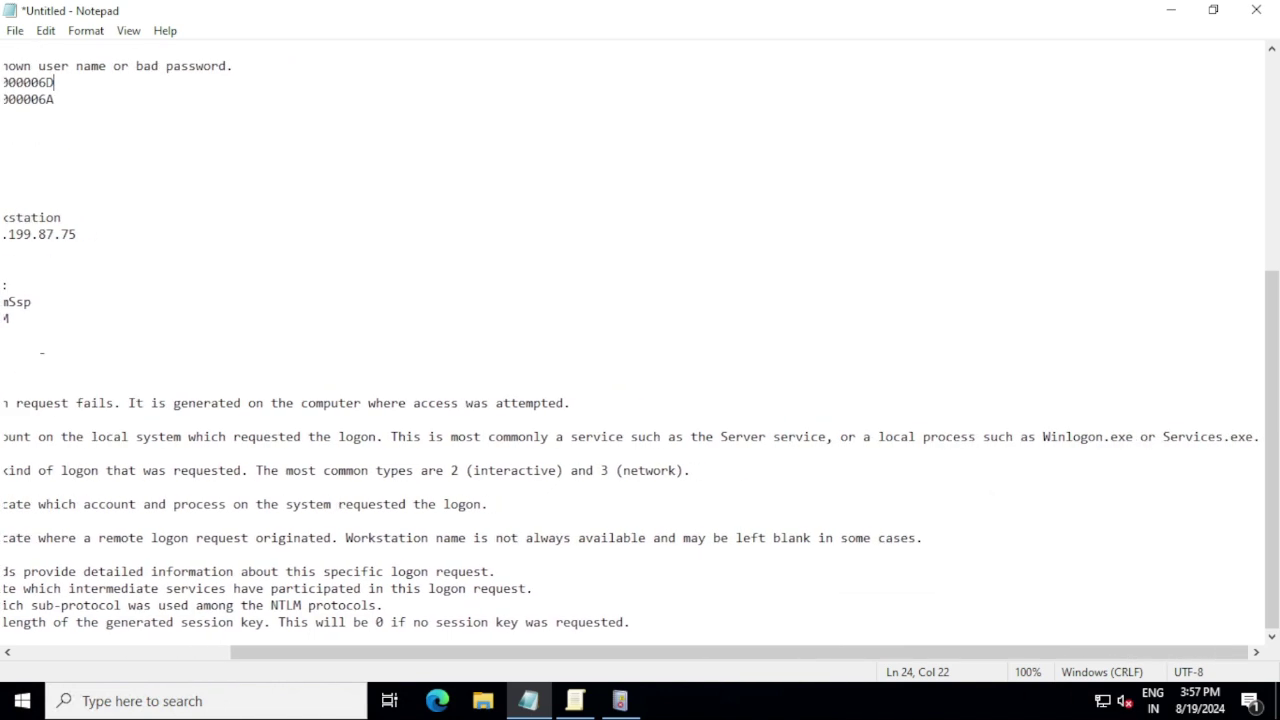
{"action": "scroll", "coordinate": [632, 352], "scroll_direction": "left", "scroll_amount": 10}
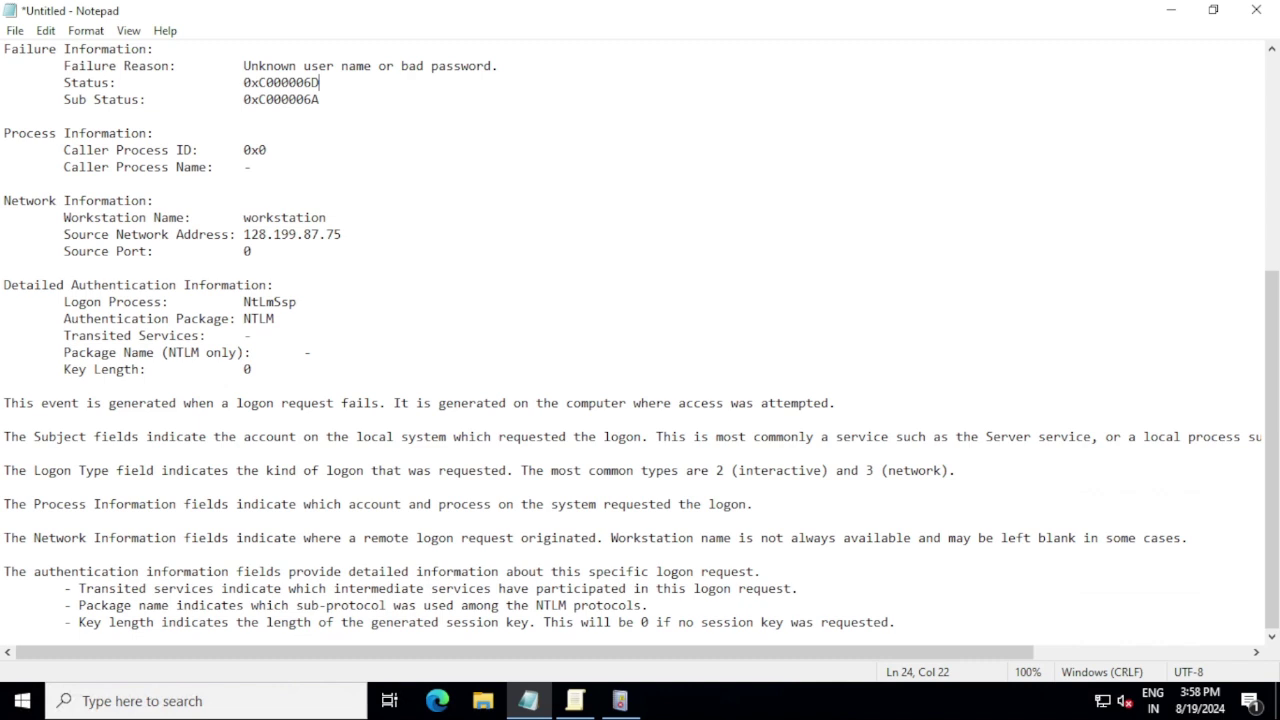
{"action": "scroll", "coordinate": [640, 345], "scroll_direction": "up", "scroll_amount": 3}
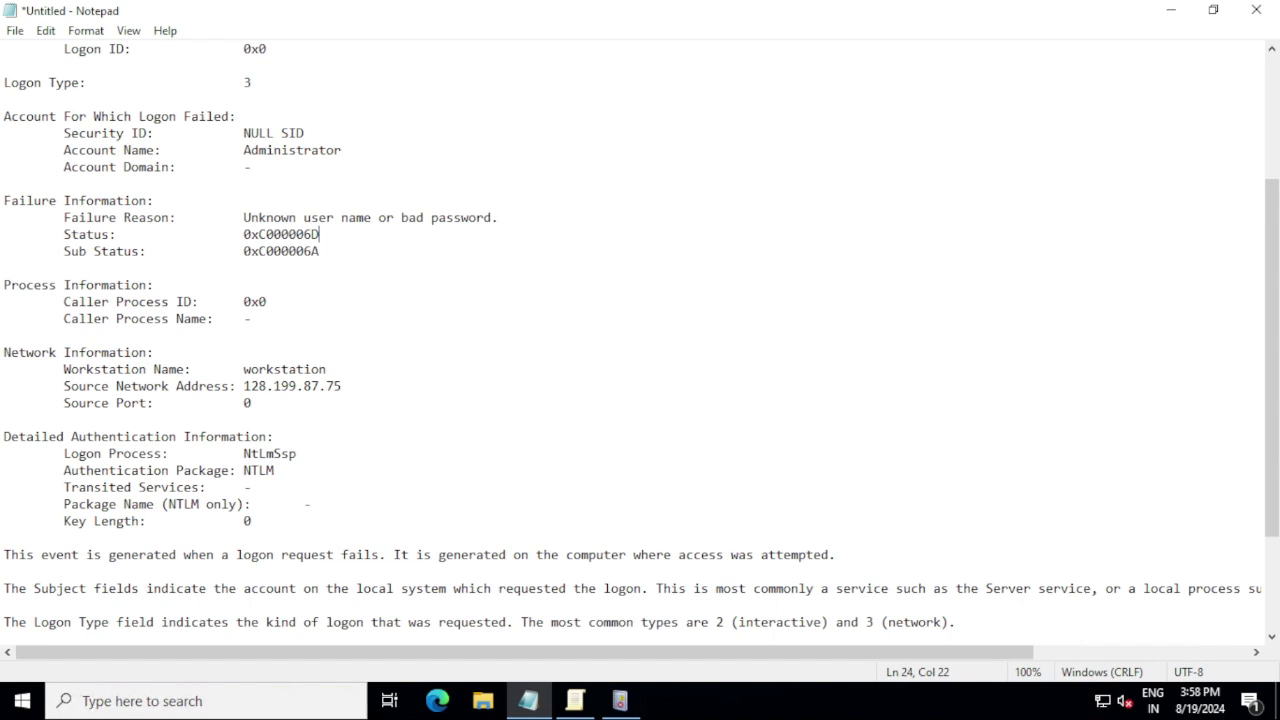
{"action": "scroll", "coordinate": [640, 345], "scroll_direction": "up", "scroll_amount": 2}
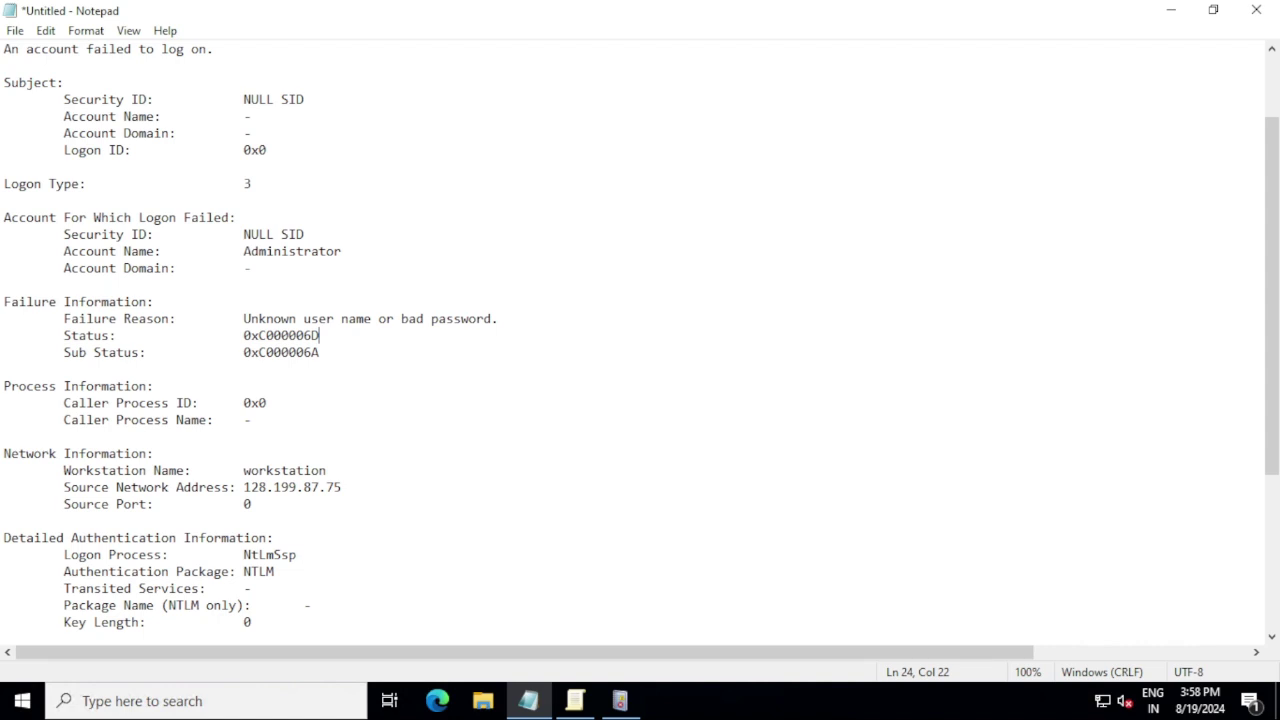
{"action": "mouse_move", "coordinate": [580, 8]}
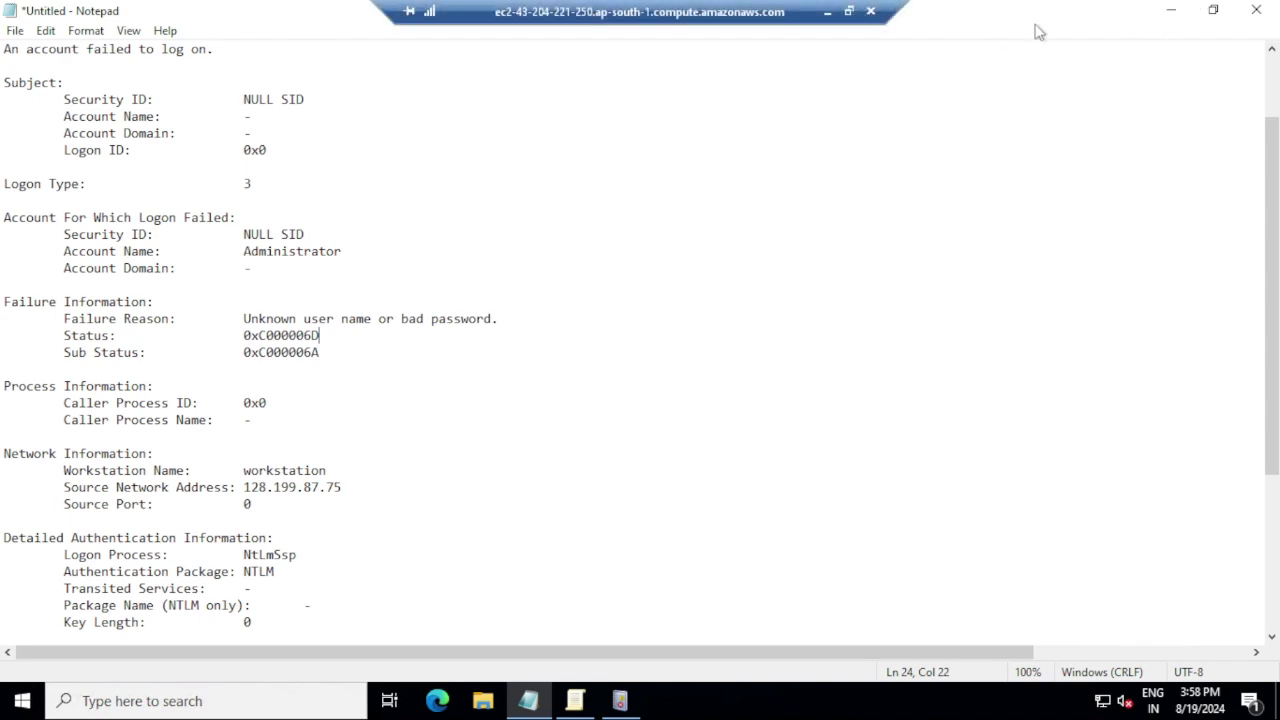
{"action": "left_click", "coordinate": [1171, 10]}
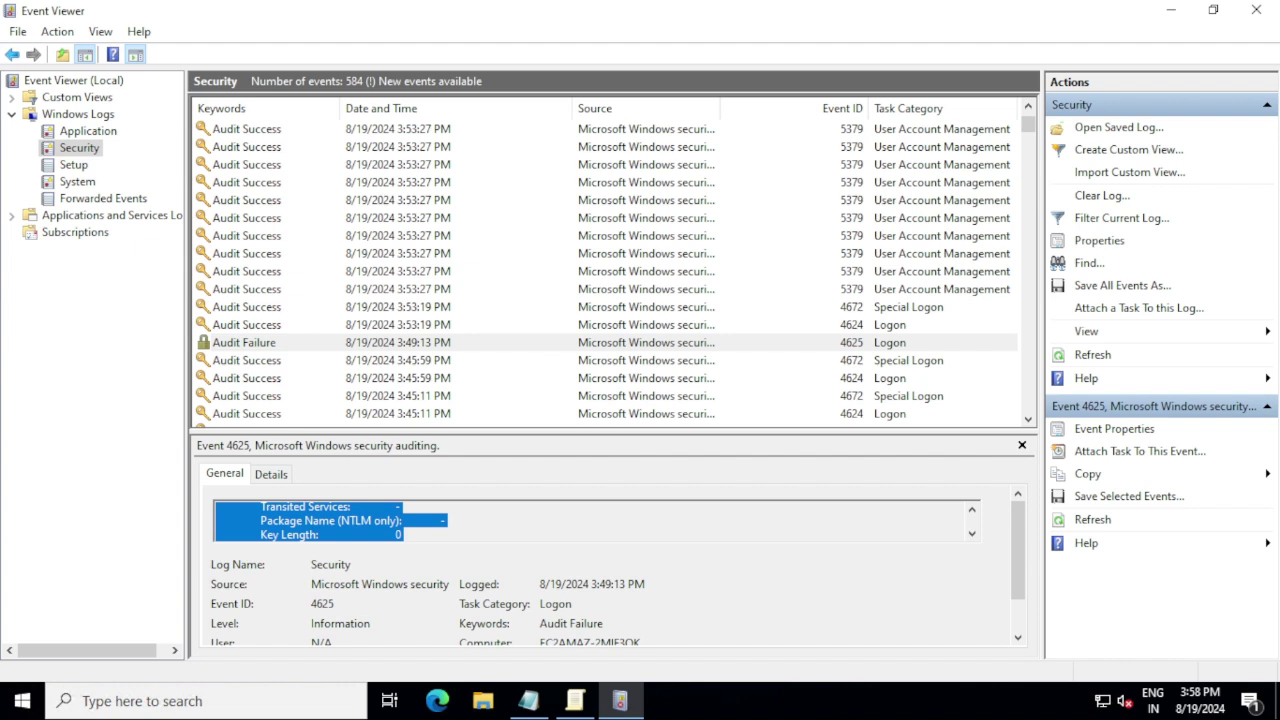
{"action": "scroll", "coordinate": [590, 520], "scroll_direction": "up", "scroll_amount": 1}
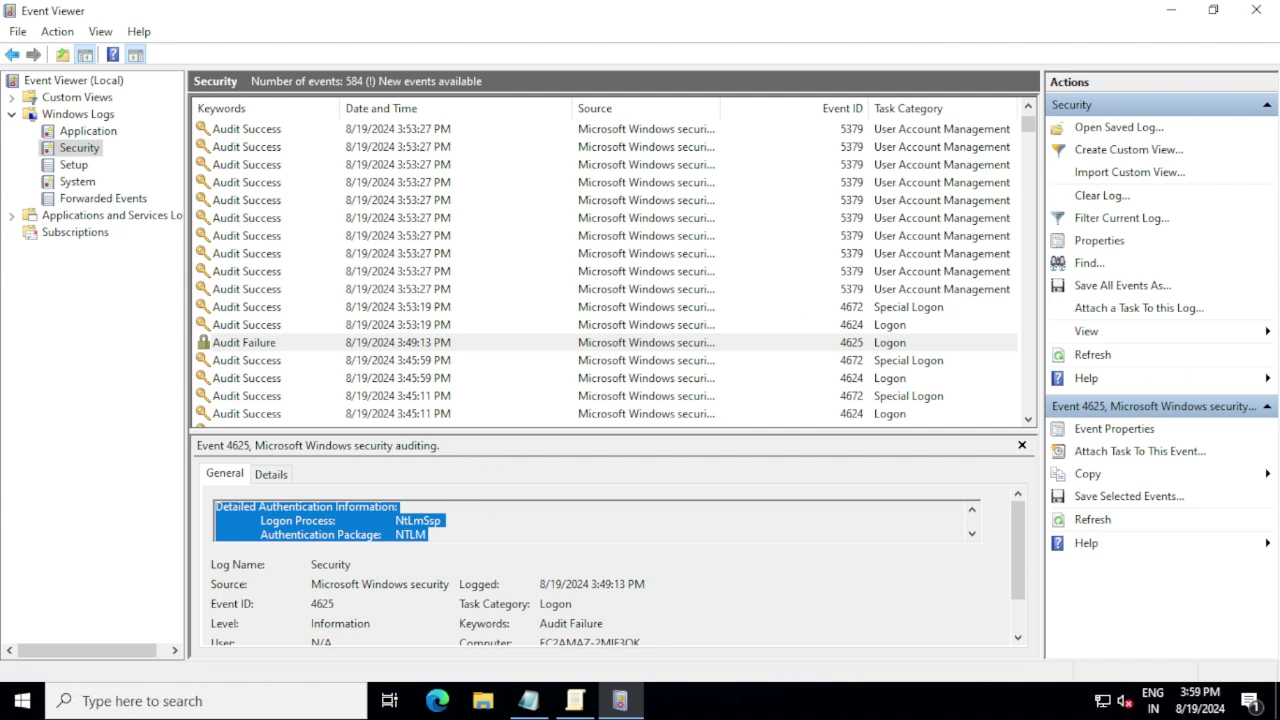
{"action": "left_click", "coordinate": [528, 700]}
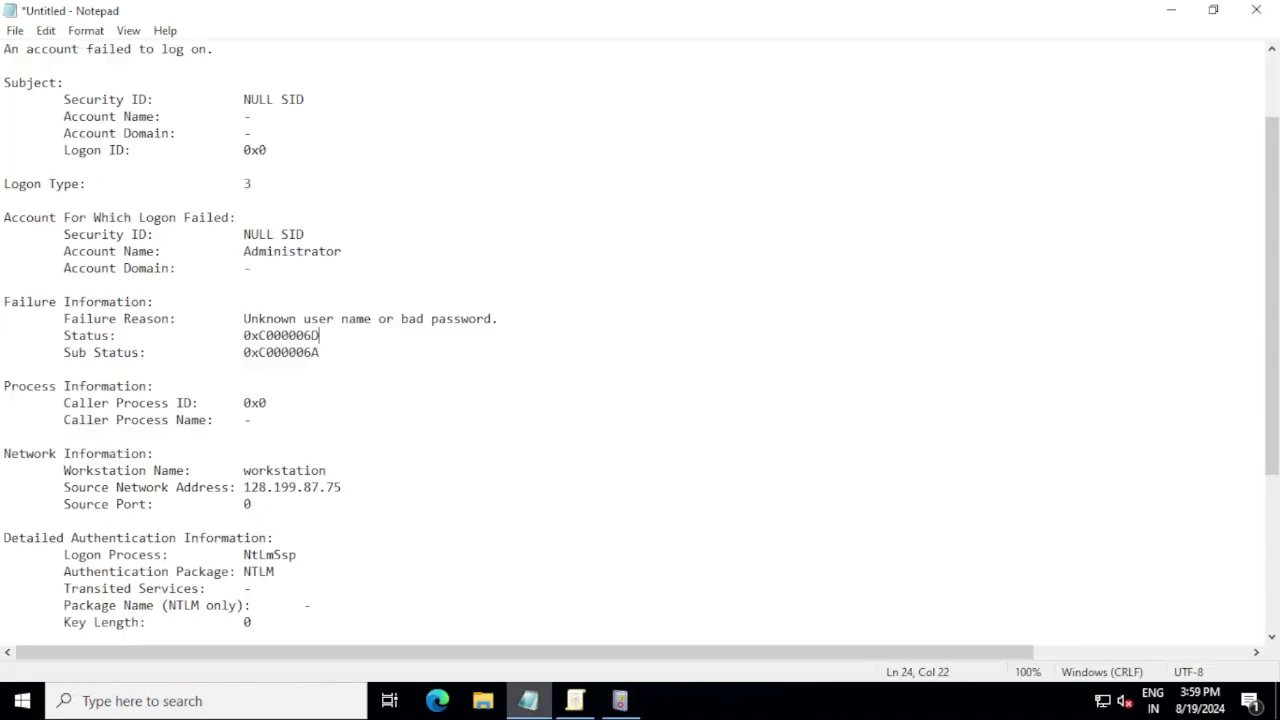
Insert a large block of blank lines between the "Review event logs" note and the pasted event description.
{"action": "scroll", "coordinate": [640, 340], "scroll_direction": "up", "scroll_amount": 2}
{"action": "left_click", "coordinate": [5, 99]}
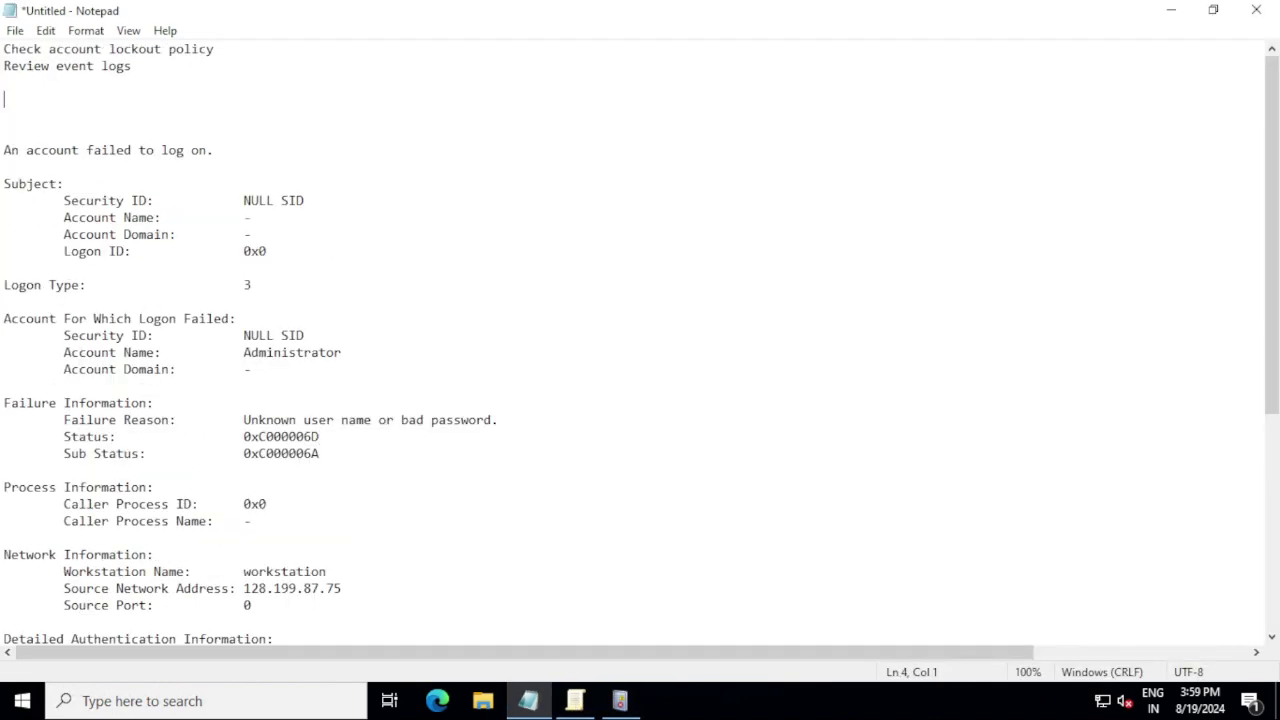
{"action": "key", "text": "Return"}
{"action": "key", "text": "Return"}
{"action": "key", "text": "Return"}
{"action": "key", "text": "Return"}
{"action": "key", "text": "Return"}
{"action": "key", "text": "Return"}
{"action": "key", "text": "Return"}
{"action": "key", "text": "Return"}
{"action": "key", "text": "Return"}
{"action": "key", "text": "Return"}
{"action": "key", "text": "Return"}
{"action": "key", "text": "Return"}
{"action": "key", "text": "Return"}
{"action": "key", "text": "Return"}
{"action": "key", "text": "Return"}
{"action": "key", "text": "Return"}
{"action": "key", "text": "Return"}
{"action": "key", "text": "Return"}
{"action": "key", "text": "Return"}
{"action": "key", "text": "Return"}
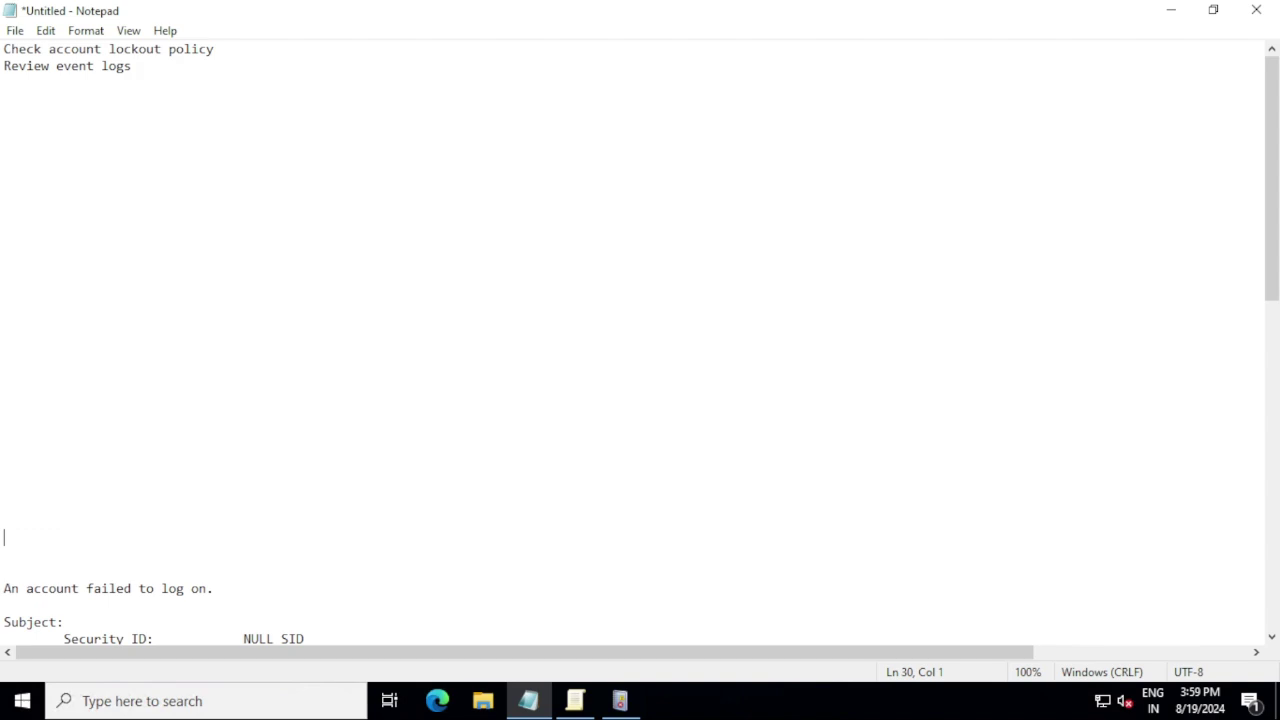
Add "Identify and resovle credential issues" as the third line of the note.
{"action": "left_click", "coordinate": [4, 49]}
{"action": "left_click", "coordinate": [5, 99]}
{"action": "left_click", "coordinate": [4, 82]}
{"action": "type", "text": "Identify and resovl"}
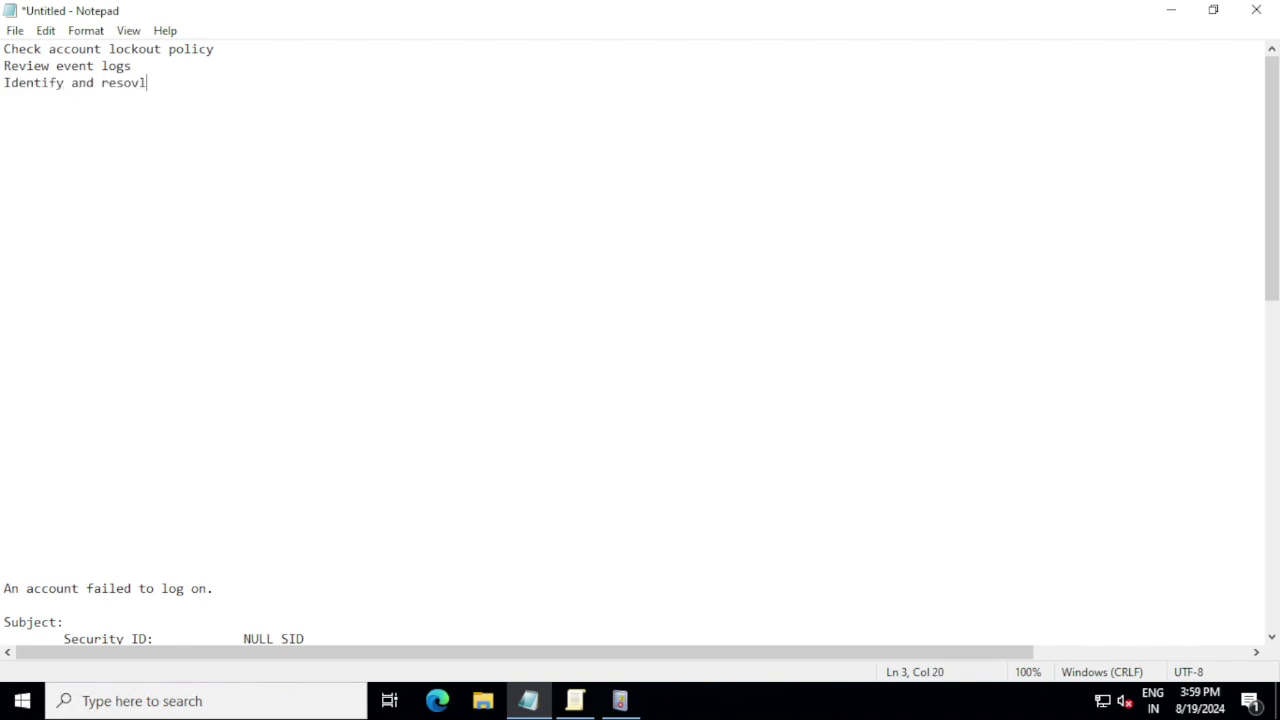
{"action": "type", "text": "e credential issues"}
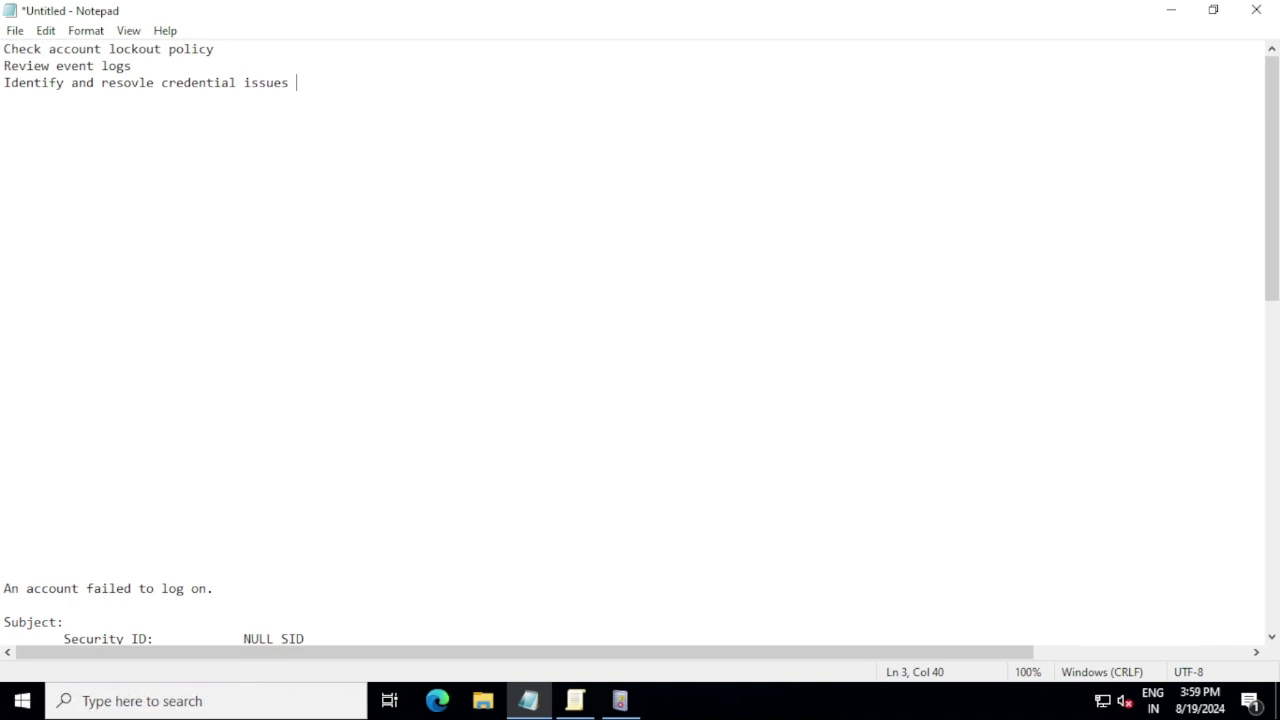
Number the three note lines 1., 2. and 3., and start a new line below the third.
{"action": "key", "text": "ctrl+Home"}
{"action": "type", "text": "1."}
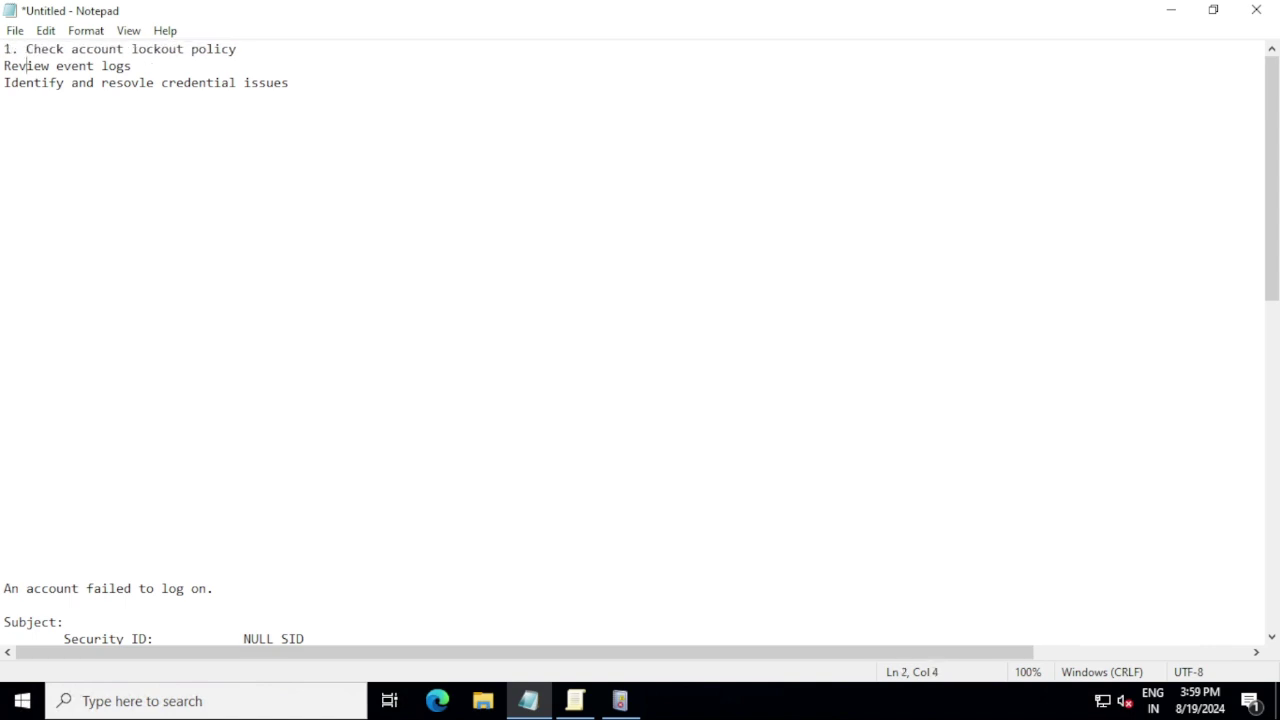
{"action": "key", "text": "Home"}
{"action": "type", "text": "2."}
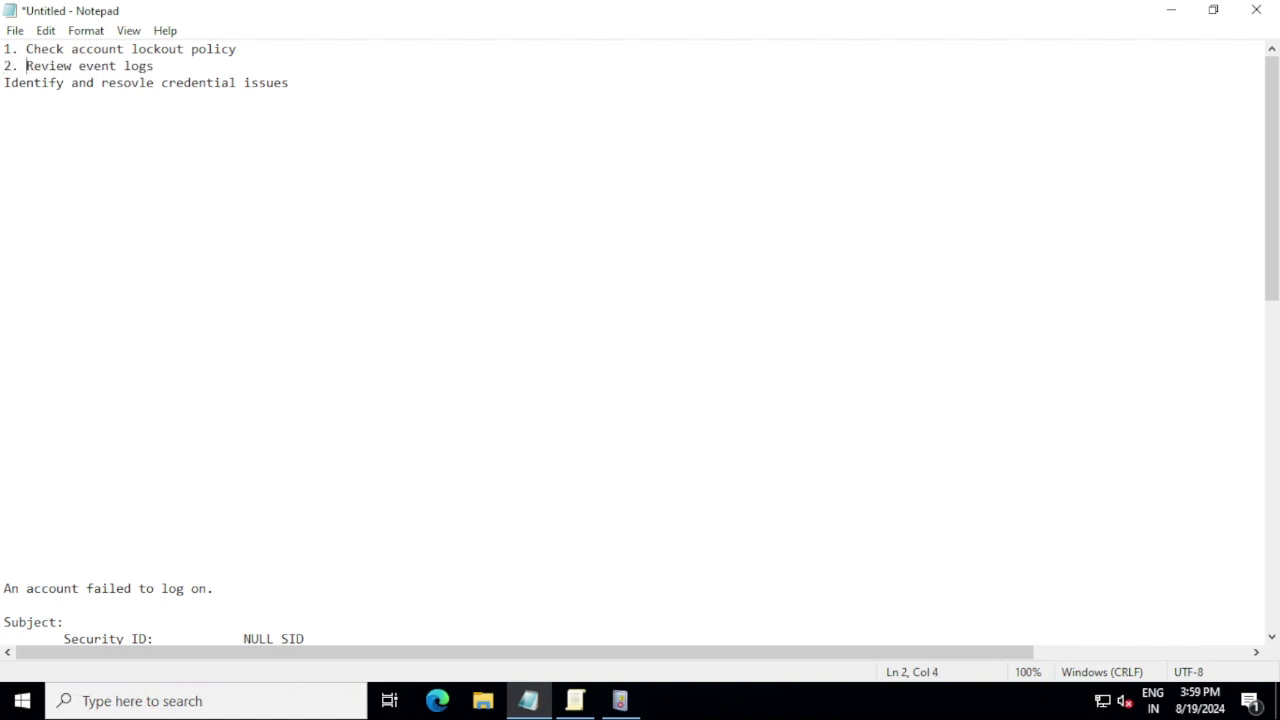
{"action": "key", "text": "Down"}
{"action": "key", "text": "Home"}
{"action": "type", "text": "3."}
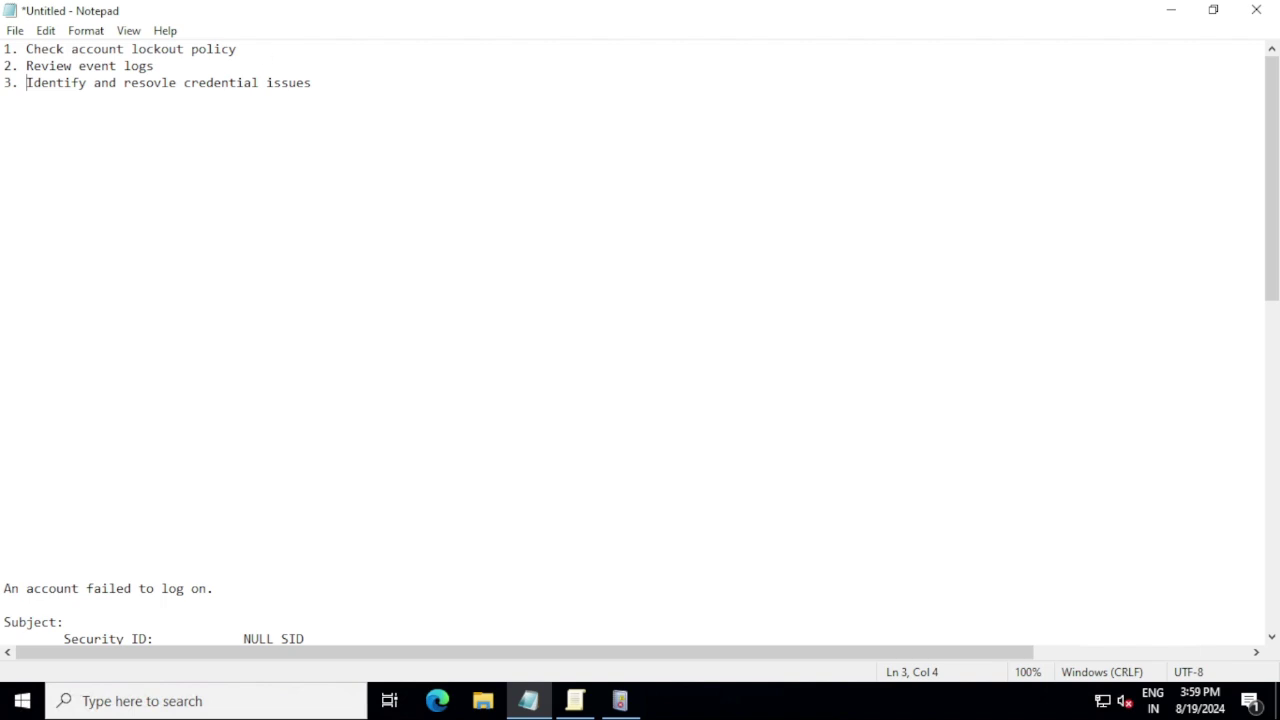
{"action": "left_click", "coordinate": [319, 82]}
{"action": "key", "text": "Return"}
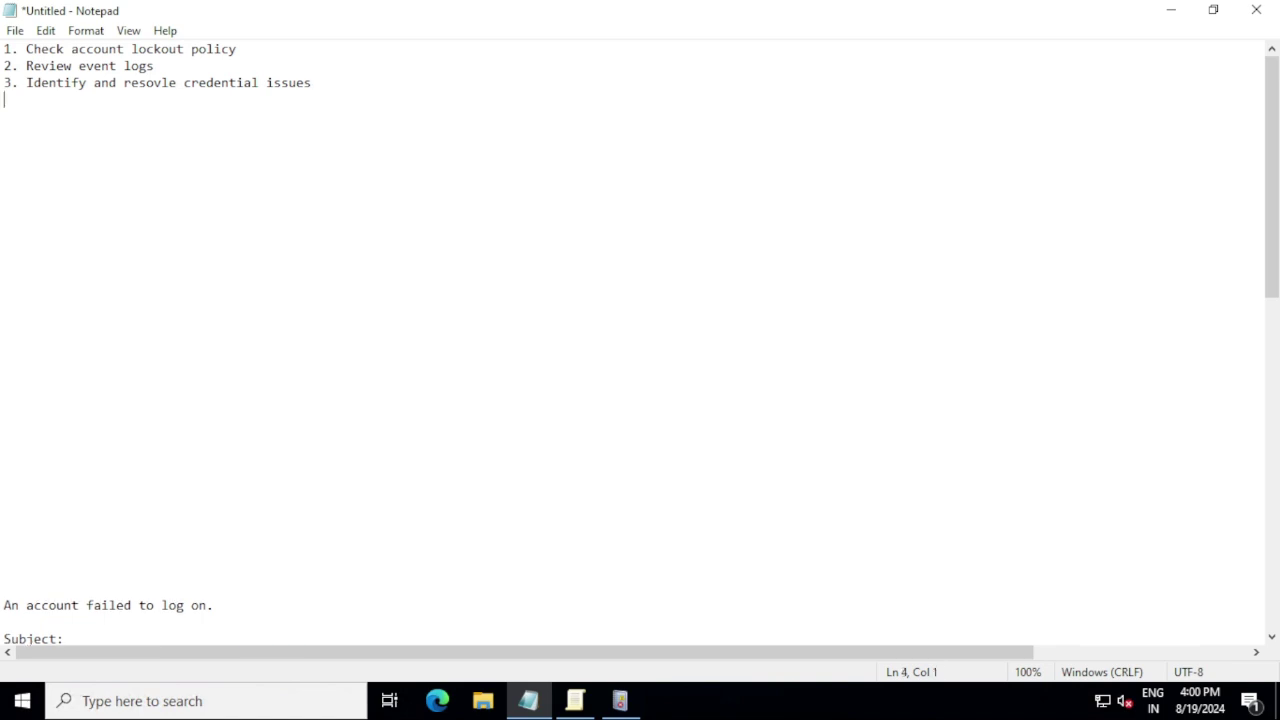
Add "4. Chec active directory" as the fourth line of the note and start a new line below it.
{"action": "type", "text": "4."}
{"action": "type", "text": "Chec active directoy"}
{"action": "key", "text": "BackSpace"}
{"action": "key", "text": "BackSpace"}
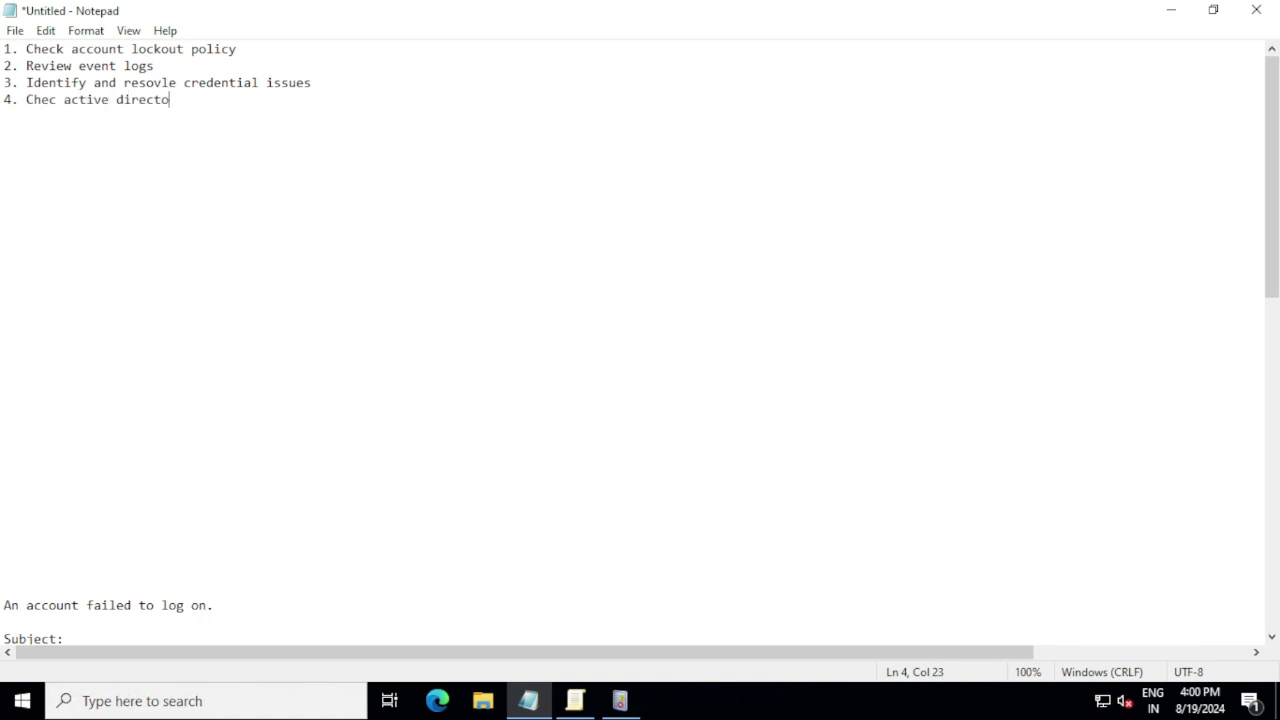
{"action": "type", "text": "ory"}
{"action": "key", "text": "Return"}
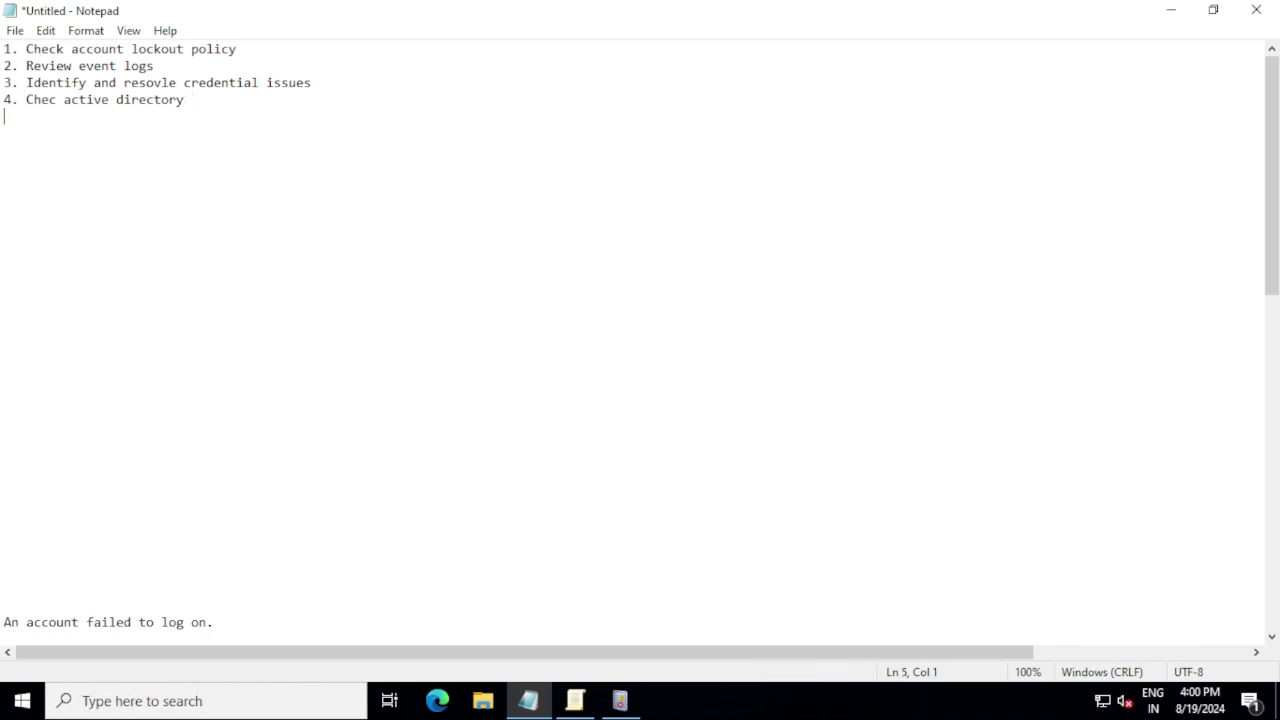
Add "logout from all the workstation & server then reset passsword and try login again" as item 5 of the note and begin item 6.
{"action": "type", "text": "5."}
{"action": "type", "text": "lremove"}
{"action": "key", "text": "BackSpace"}
{"action": "key", "text": "BackSpace"}
{"action": "key", "text": "BackSpace"}
{"action": "key", "text": "BackSpace"}
{"action": "key", "text": "BackSpace"}
{"action": "key", "text": "BackSpace"}
{"action": "key", "text": "BackSpace"}
{"action": "key", "text": "BackSpace"}
{"action": "type", "text": "lout"}
{"action": "key", "text": "BackSpace"}
{"action": "key", "text": "BackSpace"}
{"action": "type", "text": "gout from all the "}
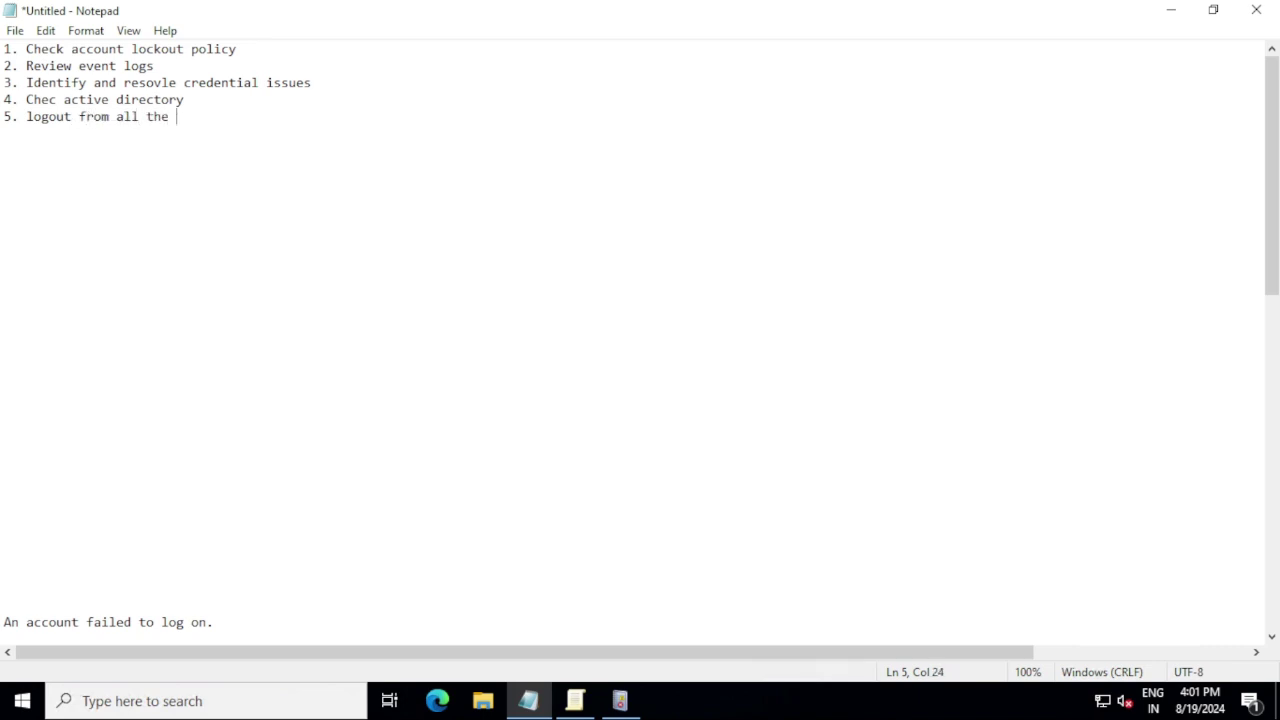
{"action": "type", "text": "workstation & server "}
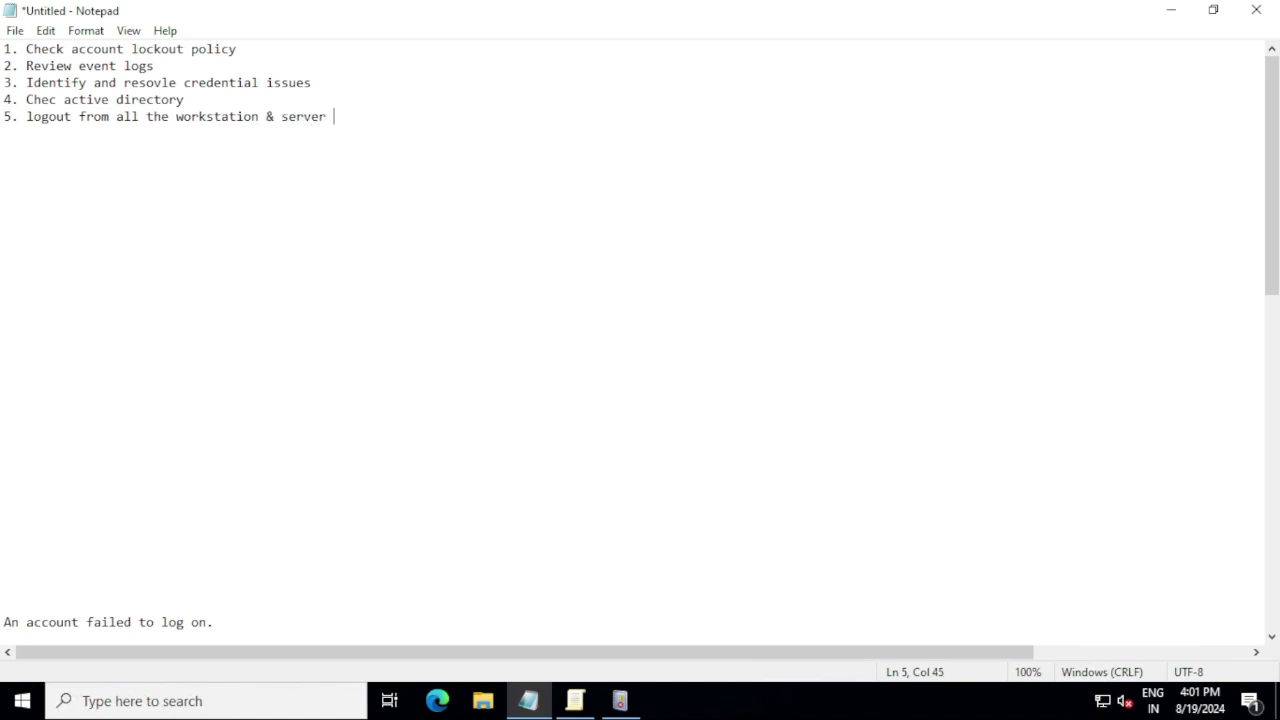
{"action": "type", "text": "then reset passswo"}
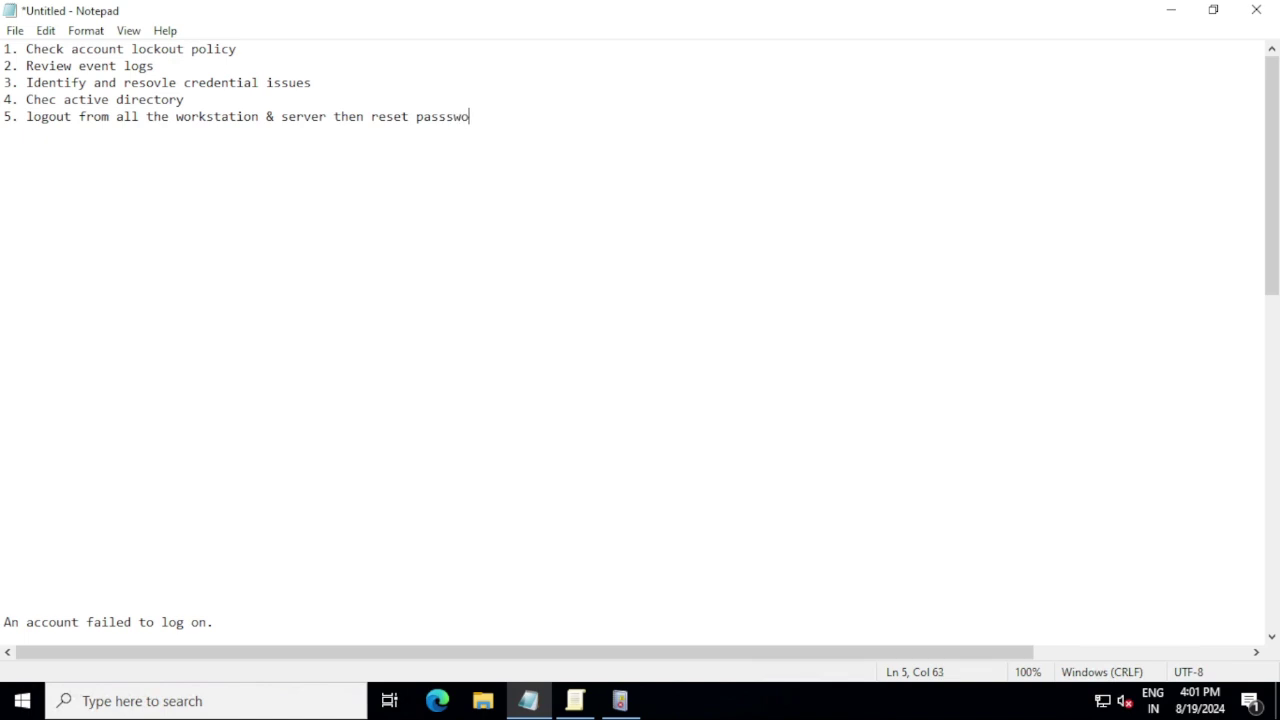
{"action": "type", "text": "rd and try login again"}
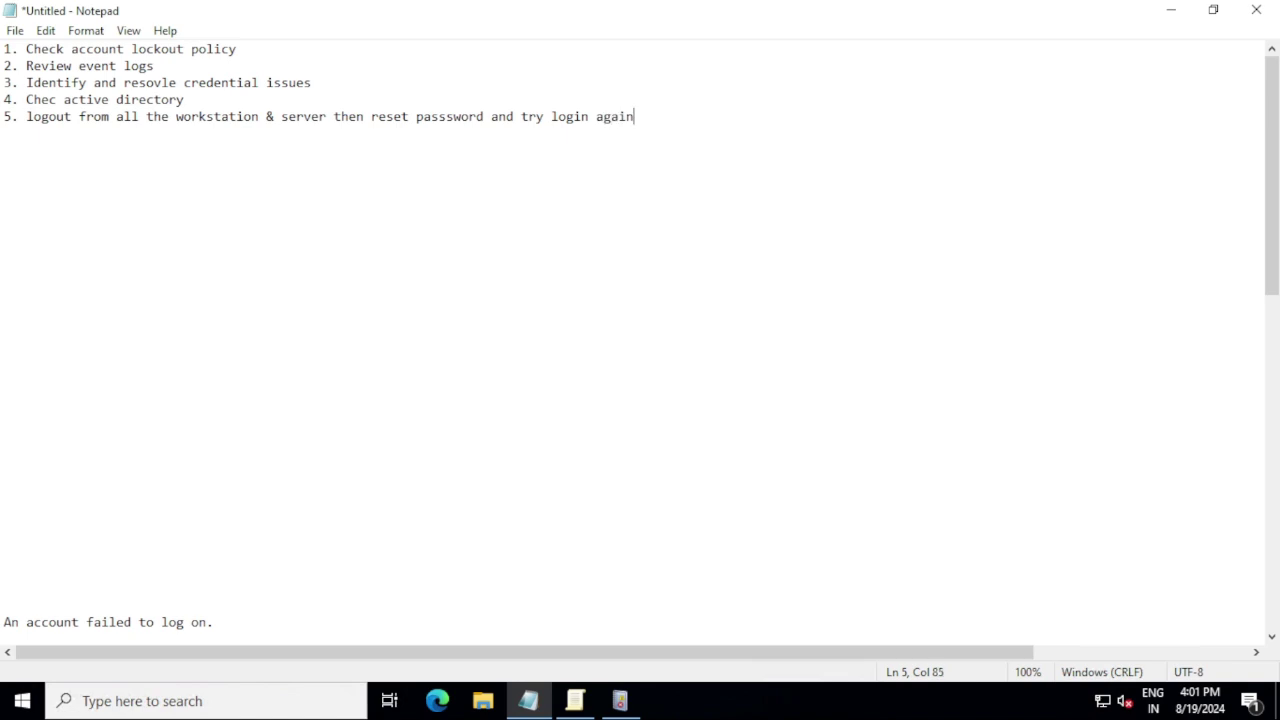
{"action": "key", "text": "Return"}
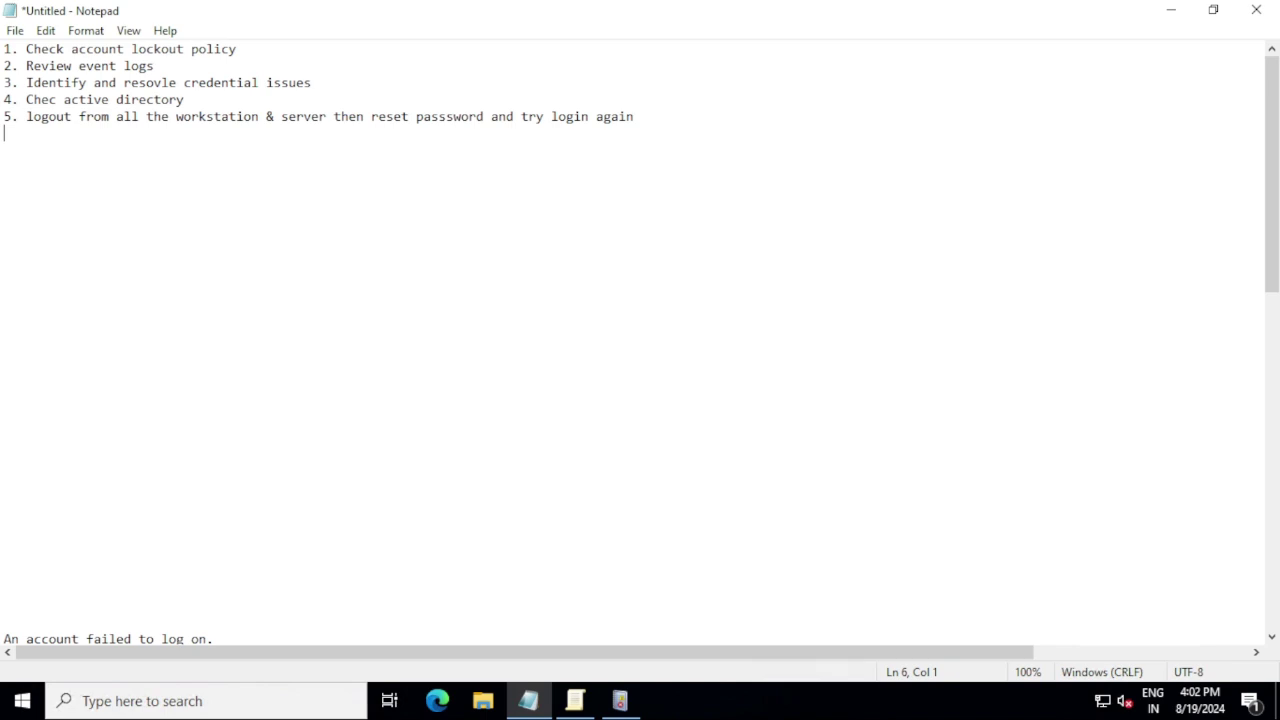
{"action": "type", "text": "6."}
Minimize the note and open the properties of This PC from File Explorer.
{"action": "left_click", "coordinate": [1168, 12]}
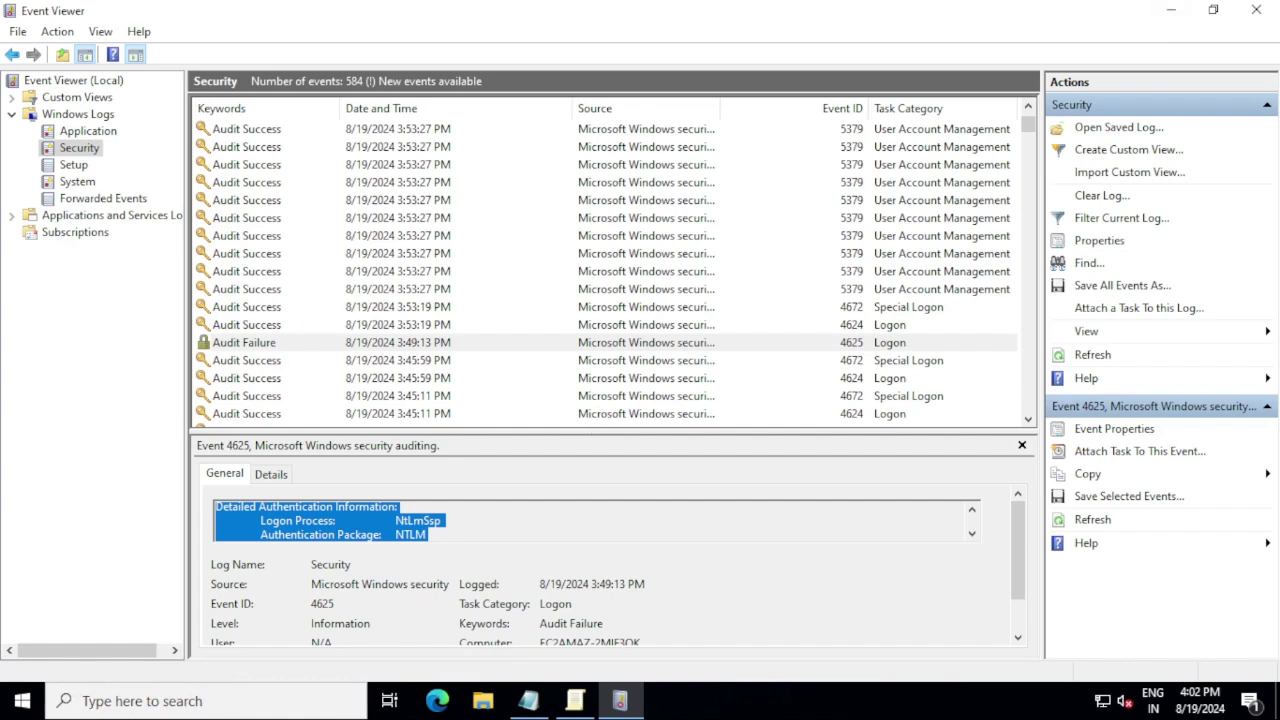
{"action": "left_click", "coordinate": [222, 701]}
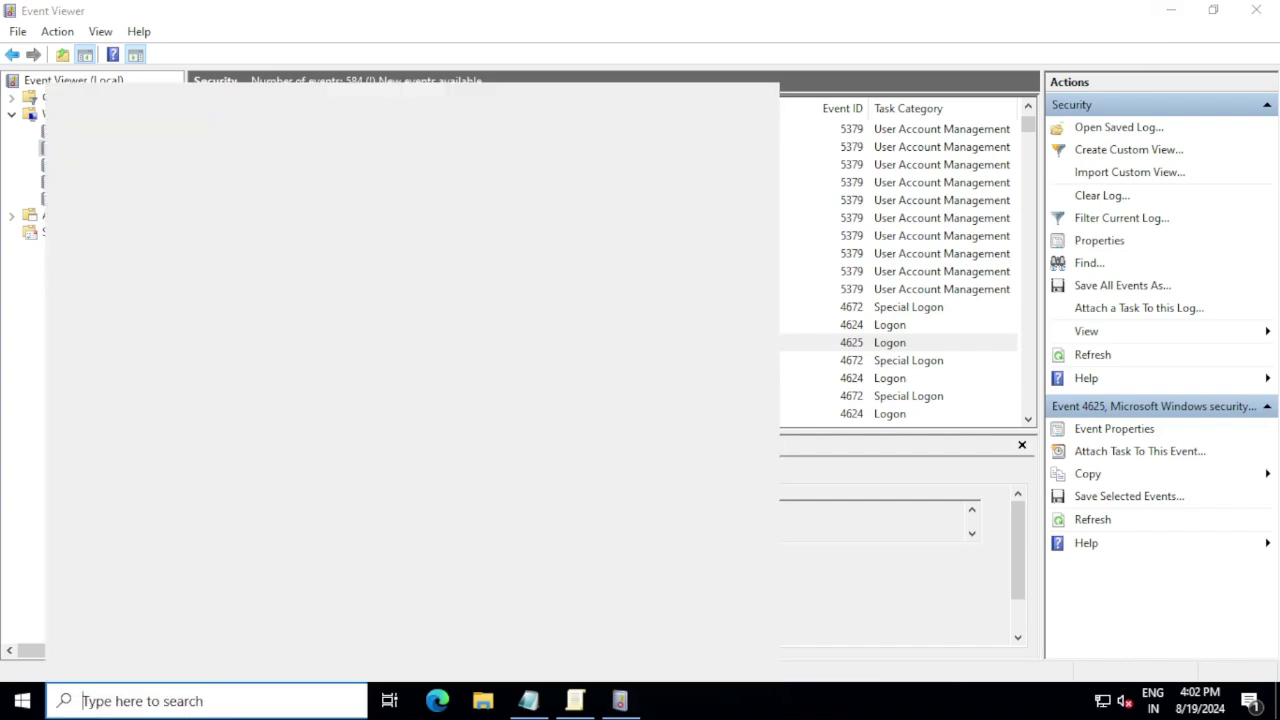
{"action": "key", "text": "Escape"}
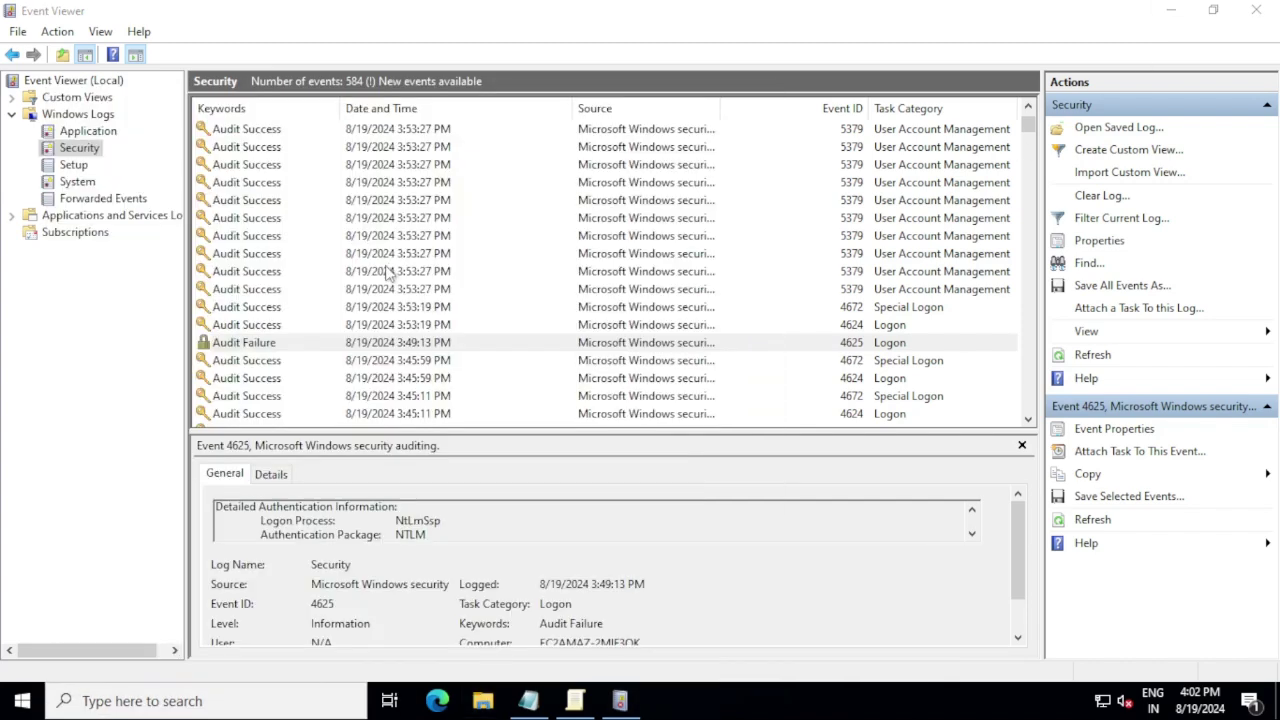
{"action": "left_click", "coordinate": [483, 701]}
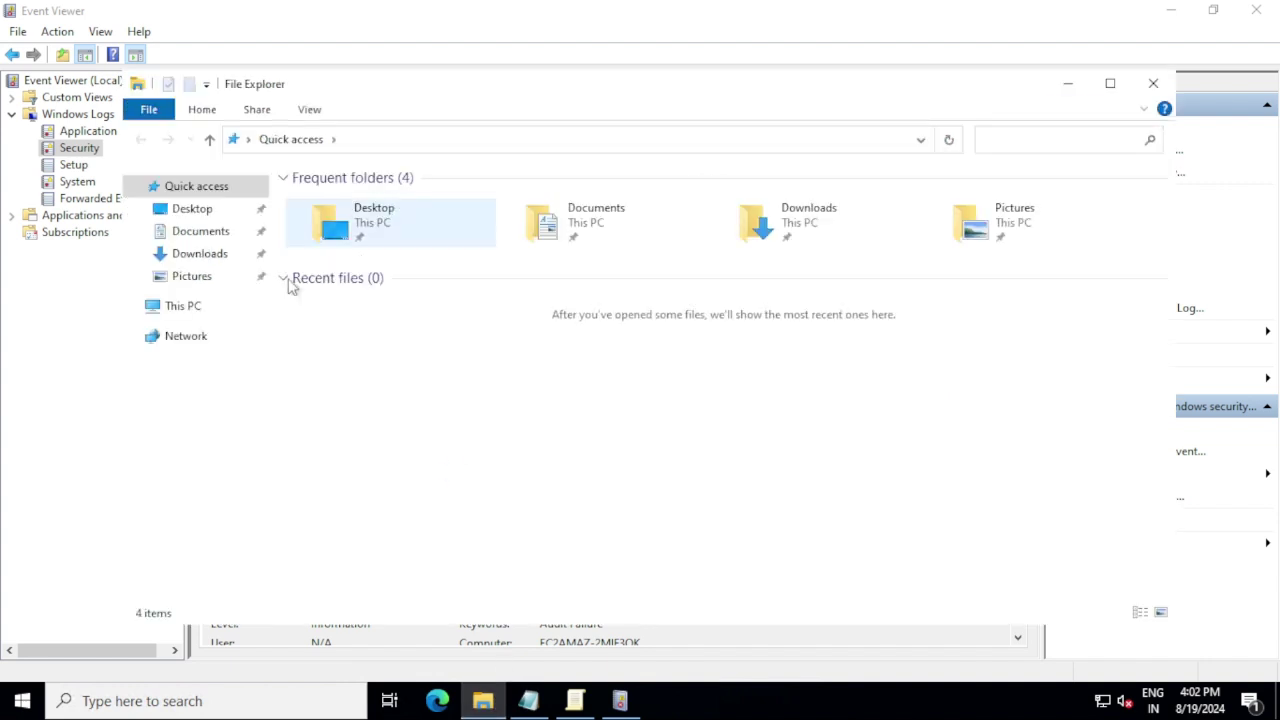
{"action": "left_click", "coordinate": [197, 313]}
{"action": "right_click", "coordinate": [195, 312]}
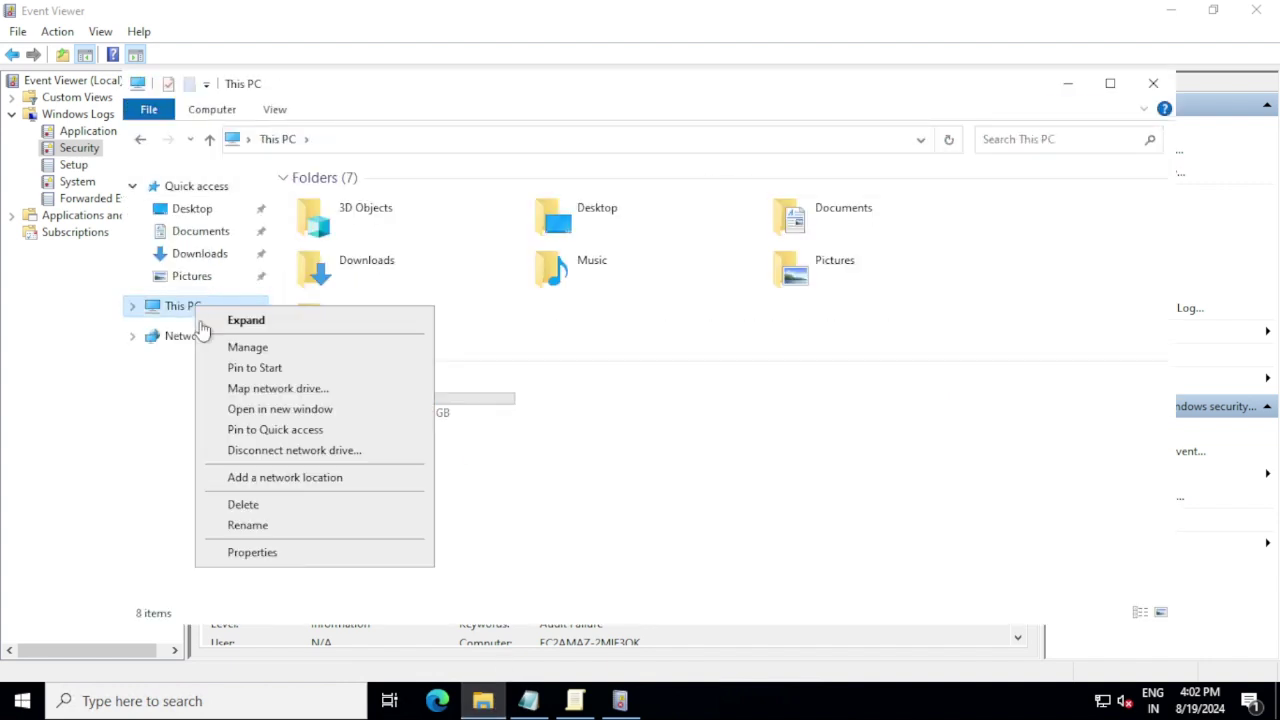
{"action": "left_click", "coordinate": [258, 555]}
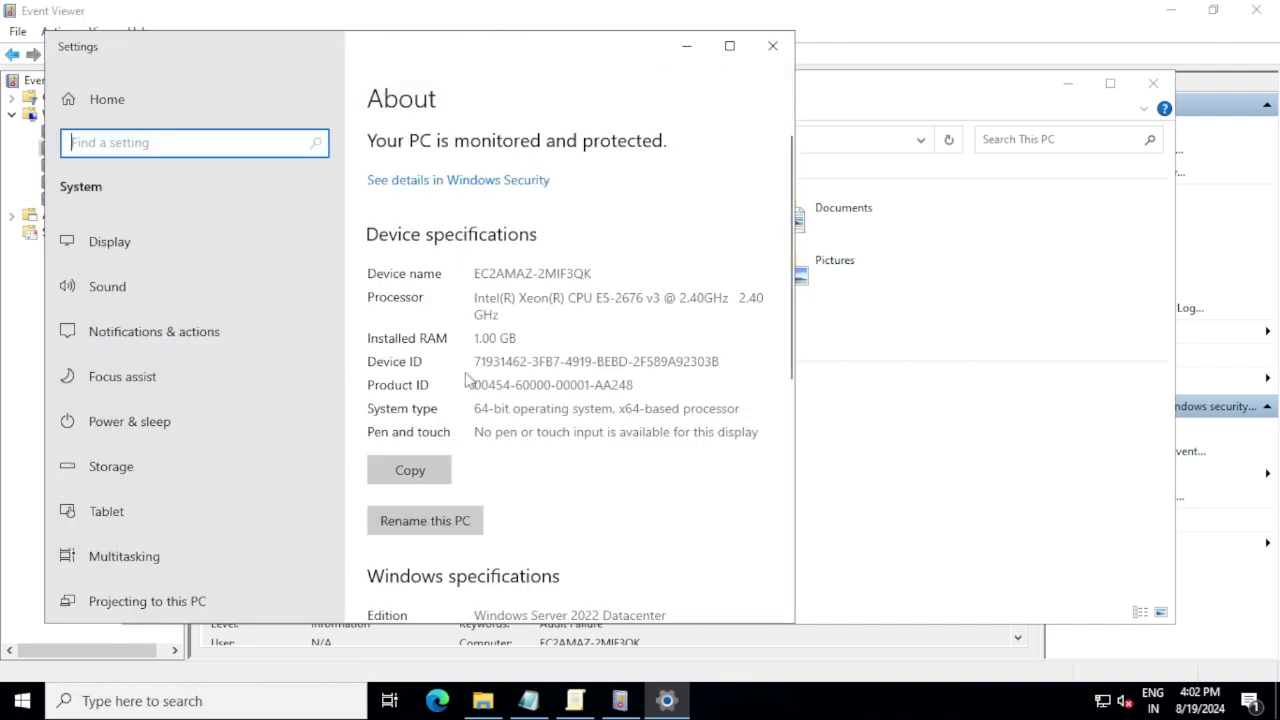
Review the stored user profiles in the advanced system settings, select the administrator's profile, and close the profile, system properties and settings windows.
{"action": "scroll", "coordinate": [478, 375], "scroll_direction": "down", "scroll_amount": 10}
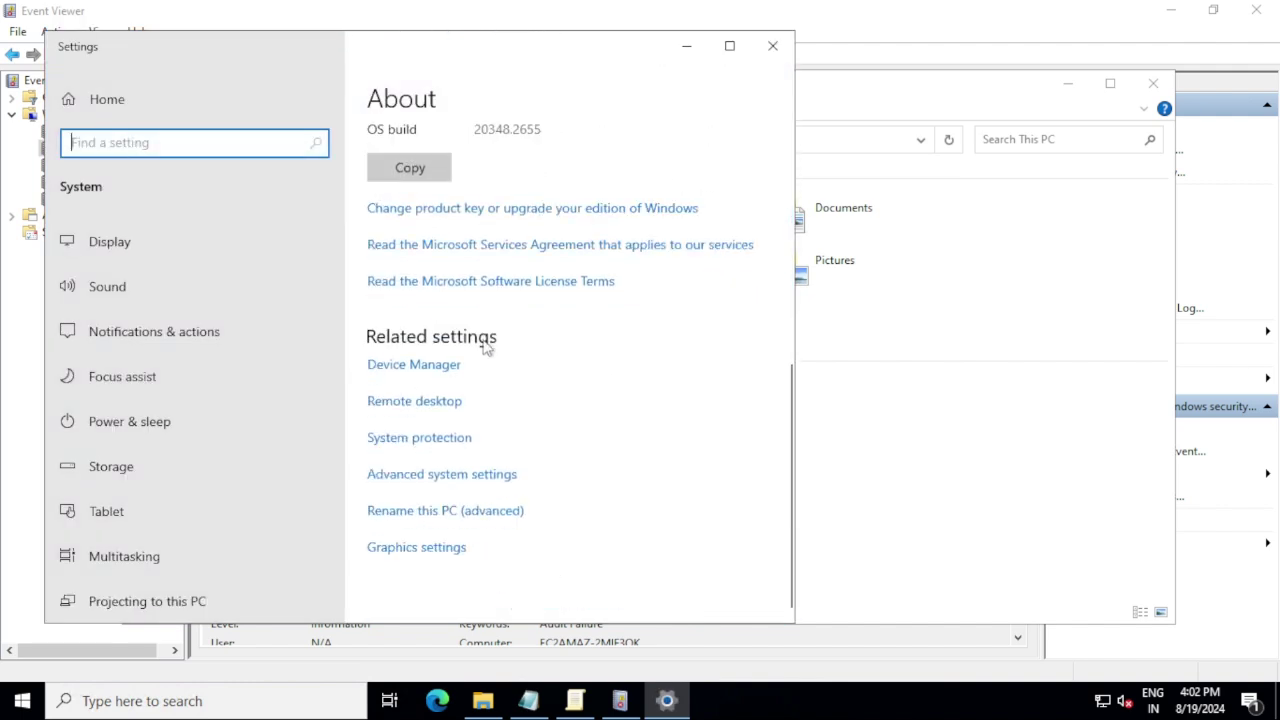
{"action": "left_click", "coordinate": [416, 476]}
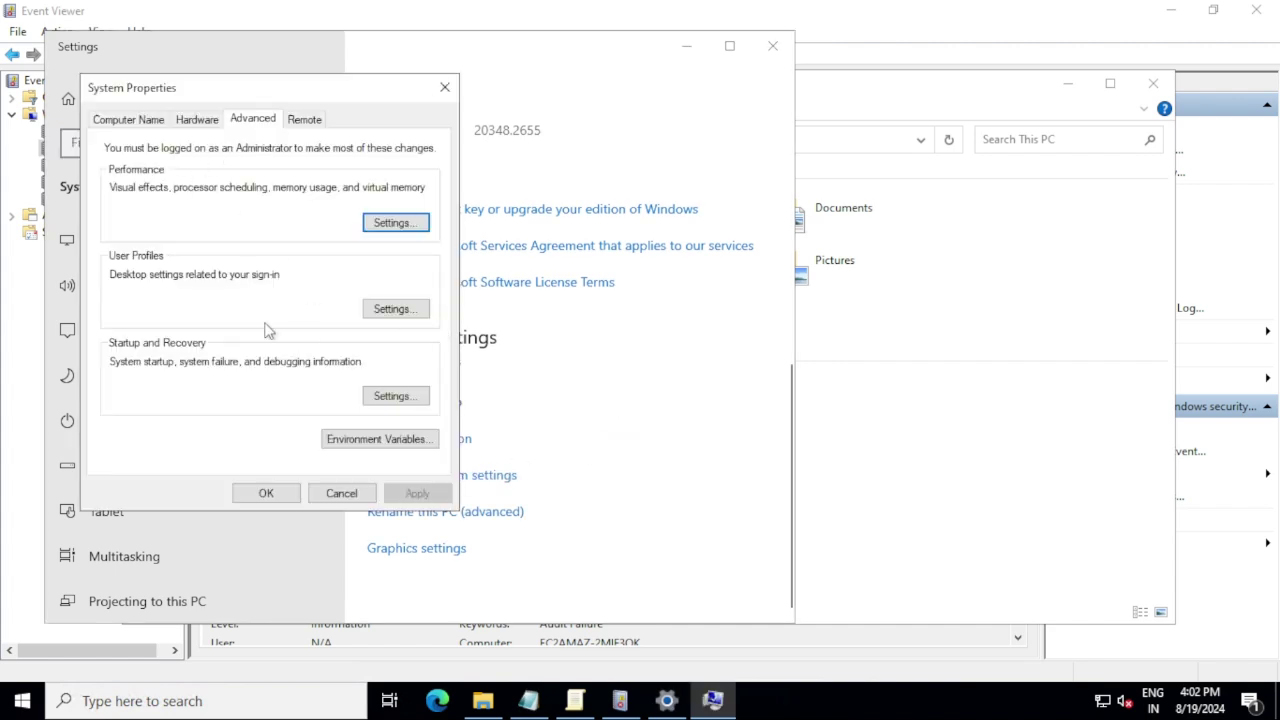
{"action": "left_click", "coordinate": [396, 309]}
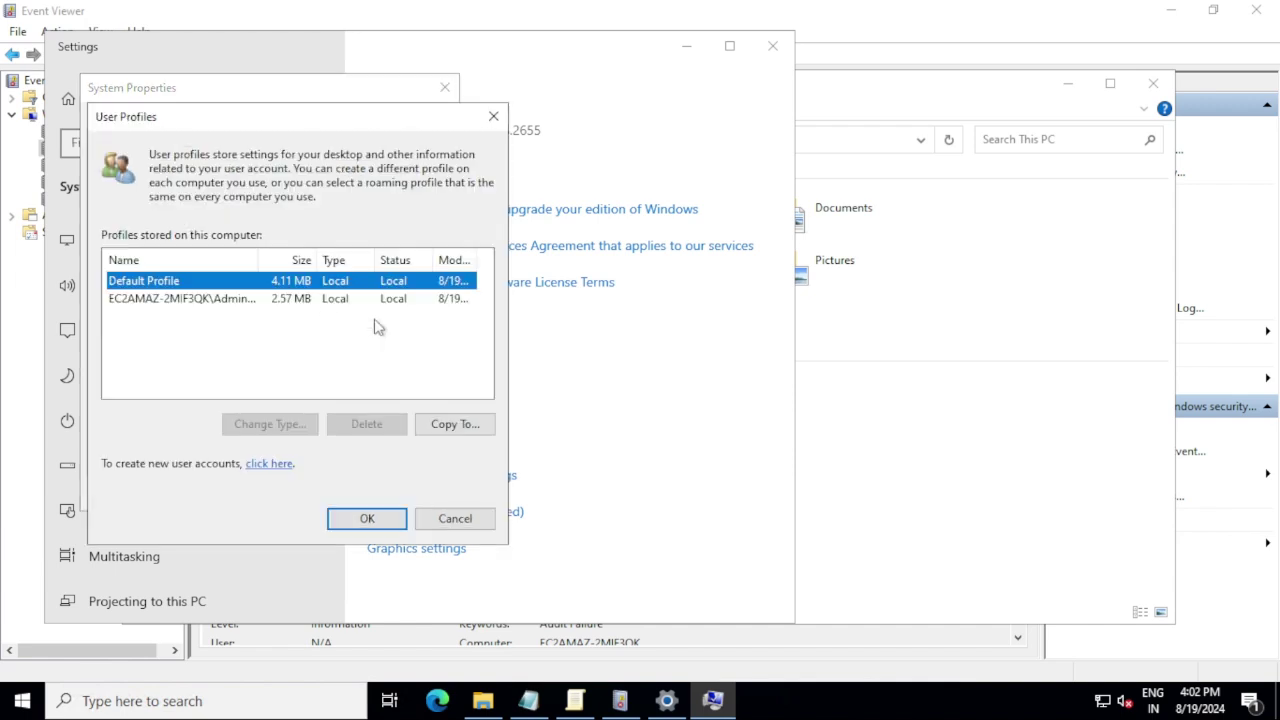
{"action": "left_click", "coordinate": [172, 300]}
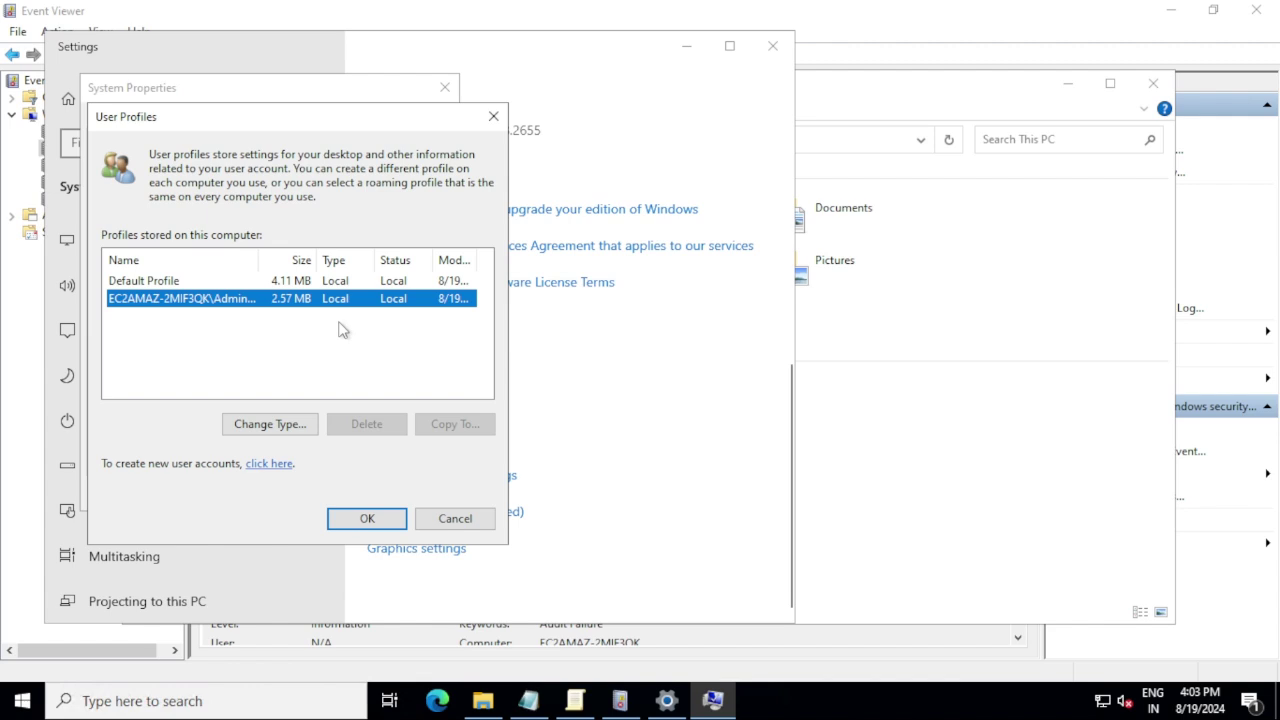
{"action": "left_click", "coordinate": [490, 117]}
{"action": "left_click", "coordinate": [445, 87]}
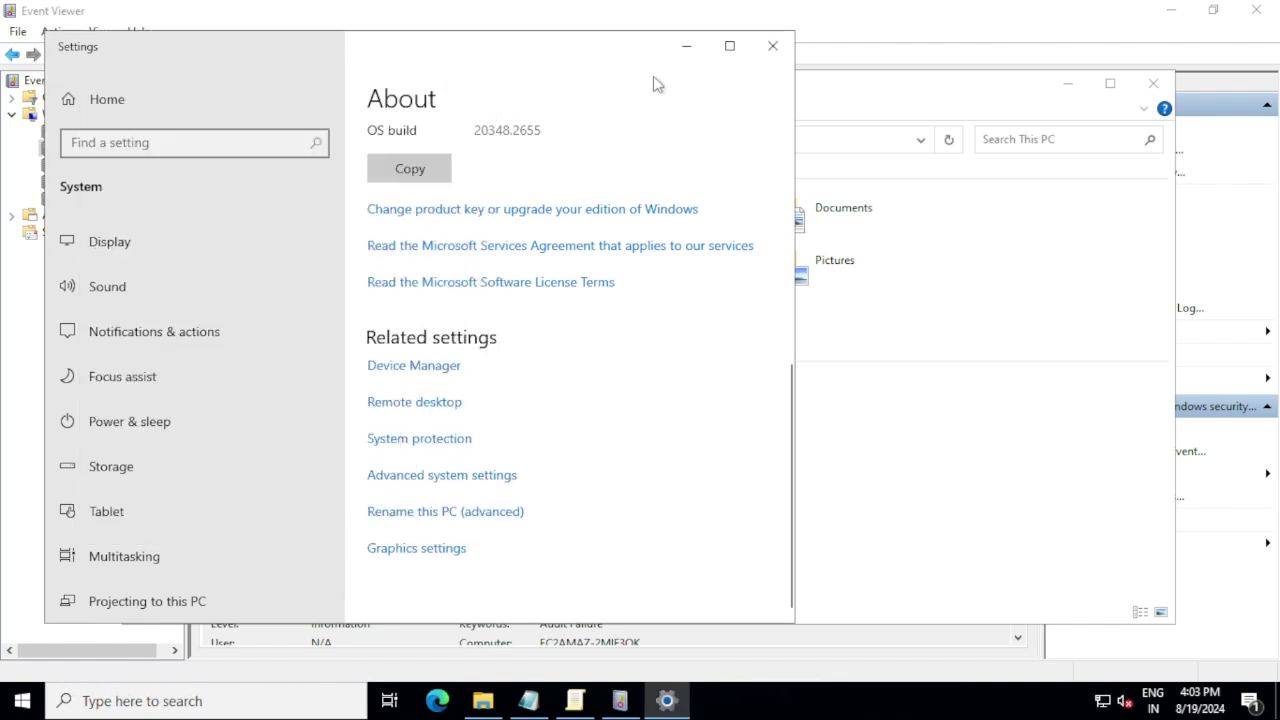
{"action": "left_click", "coordinate": [773, 46]}
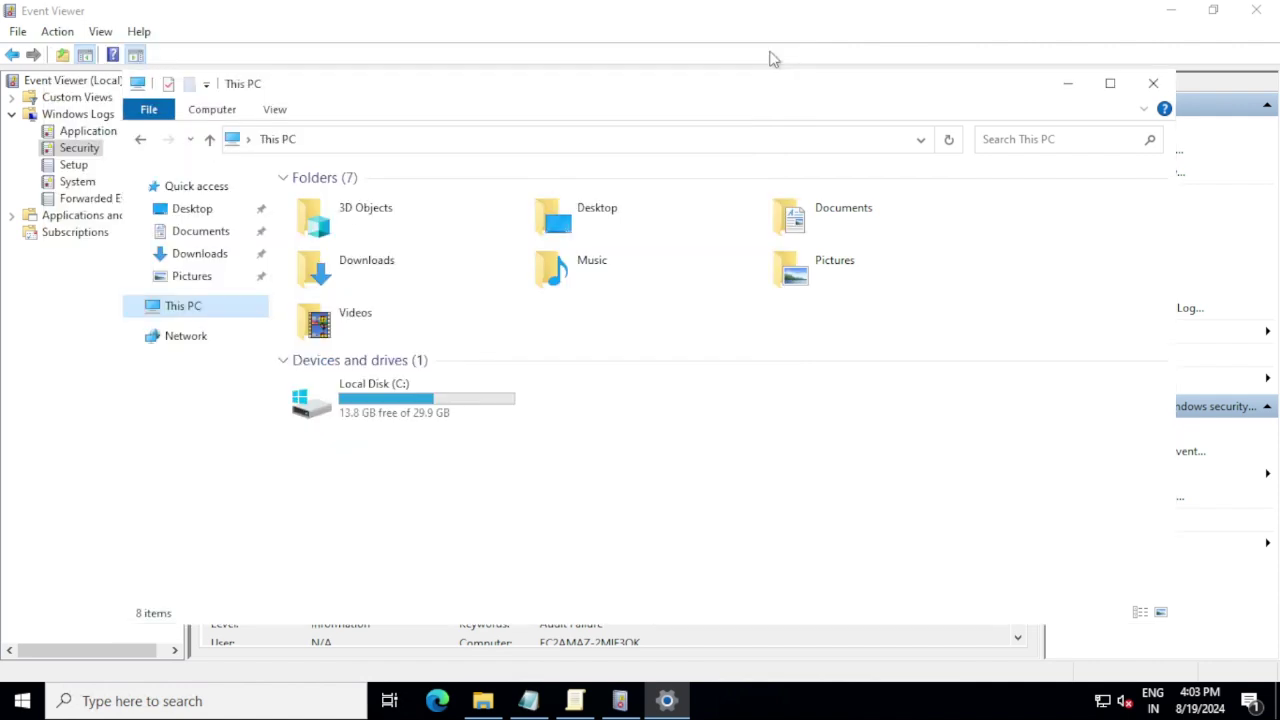